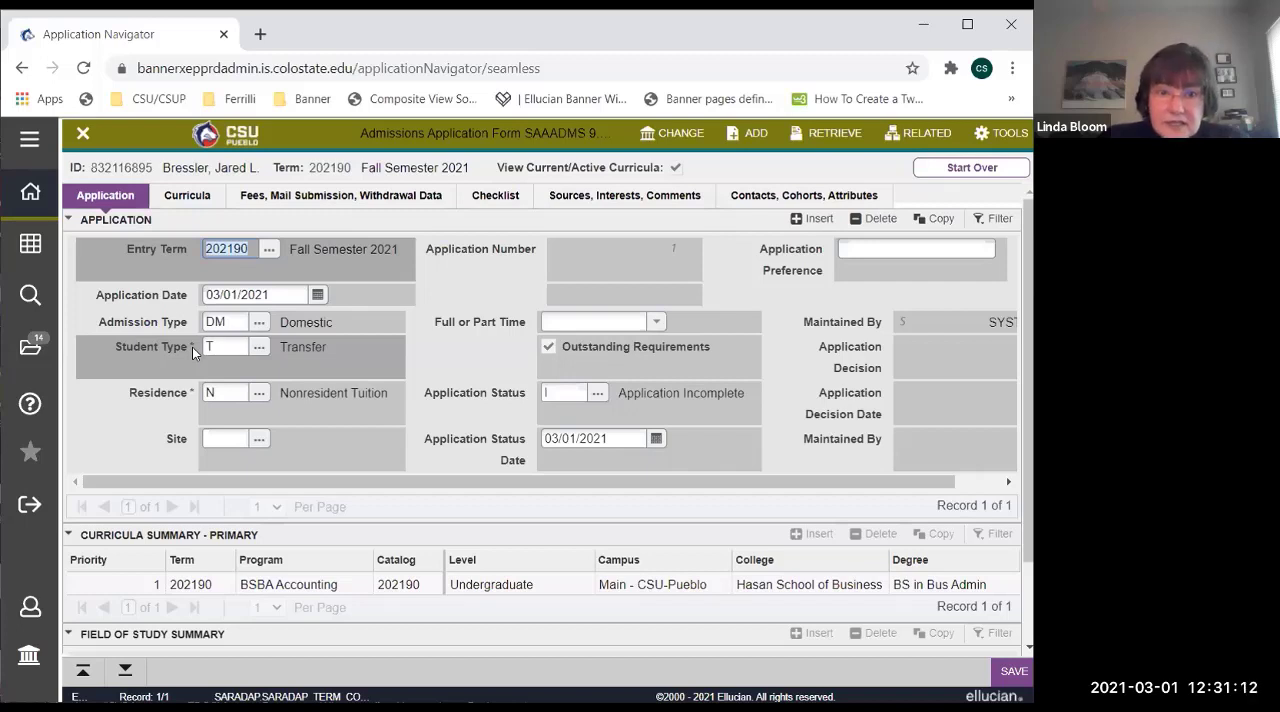
Try to save the admissions application with the required Student Type cleared.
{"action": "left_click", "coordinate": [242, 347]}
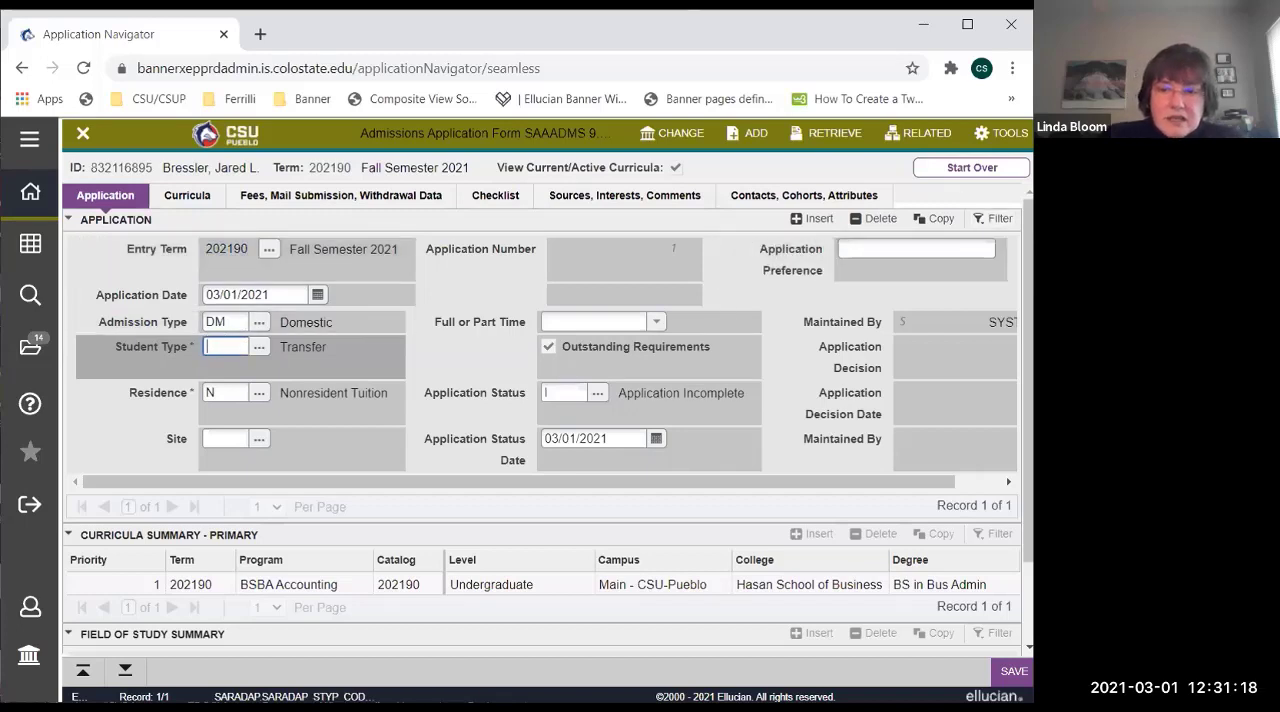
{"action": "left_click", "coordinate": [1012, 672]}
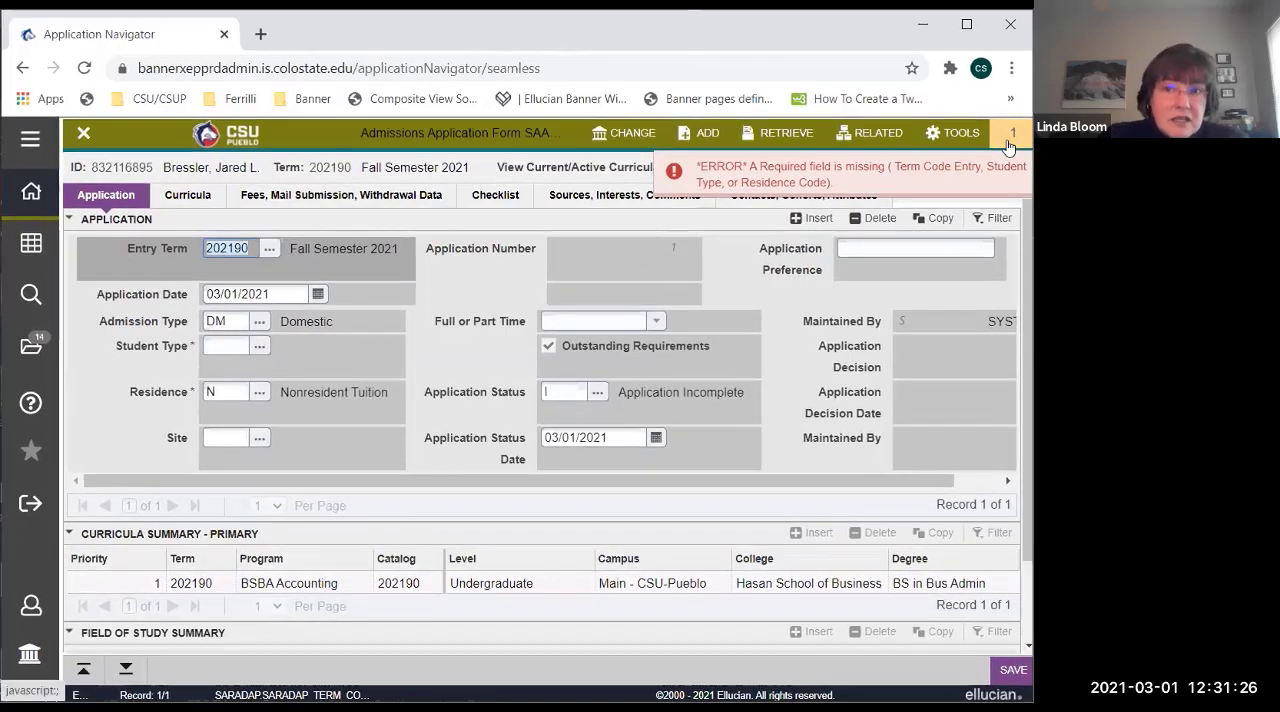
Enter T as the Student Type and save the admissions application.
{"action": "left_click", "coordinate": [206, 344]}
{"action": "left_click", "coordinate": [222, 345]}
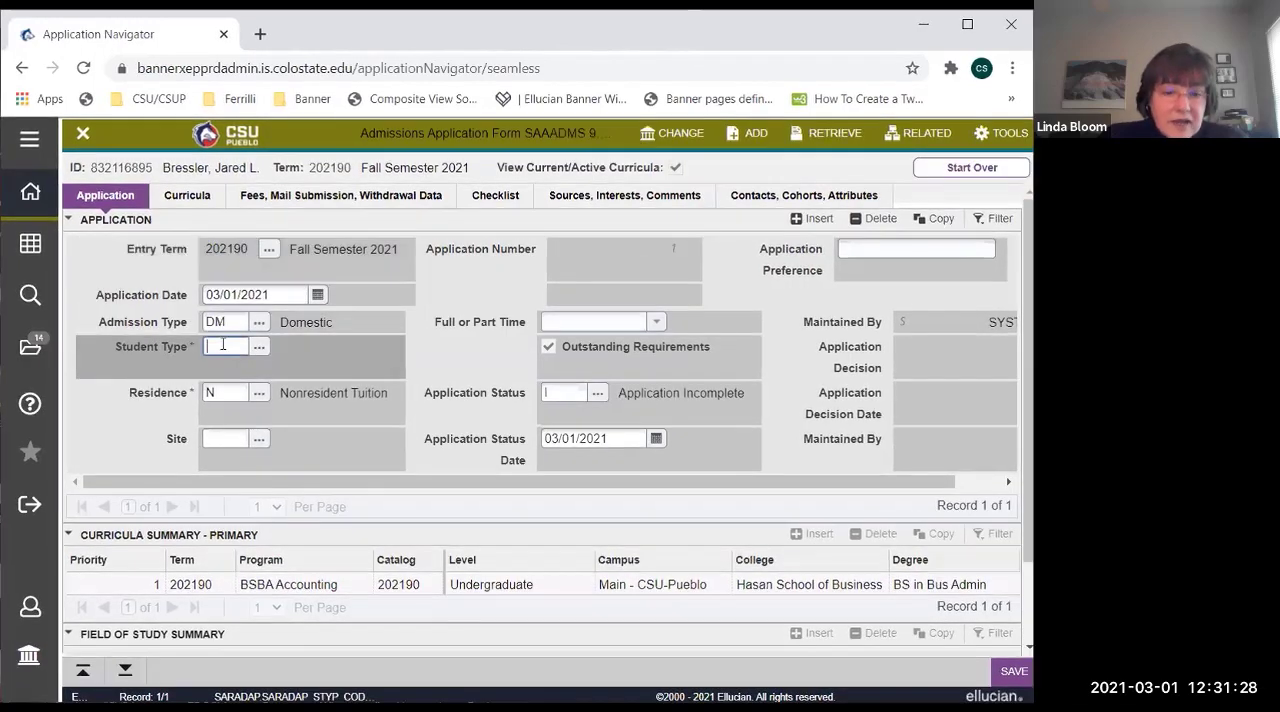
{"action": "left_click", "coordinate": [1008, 671]}
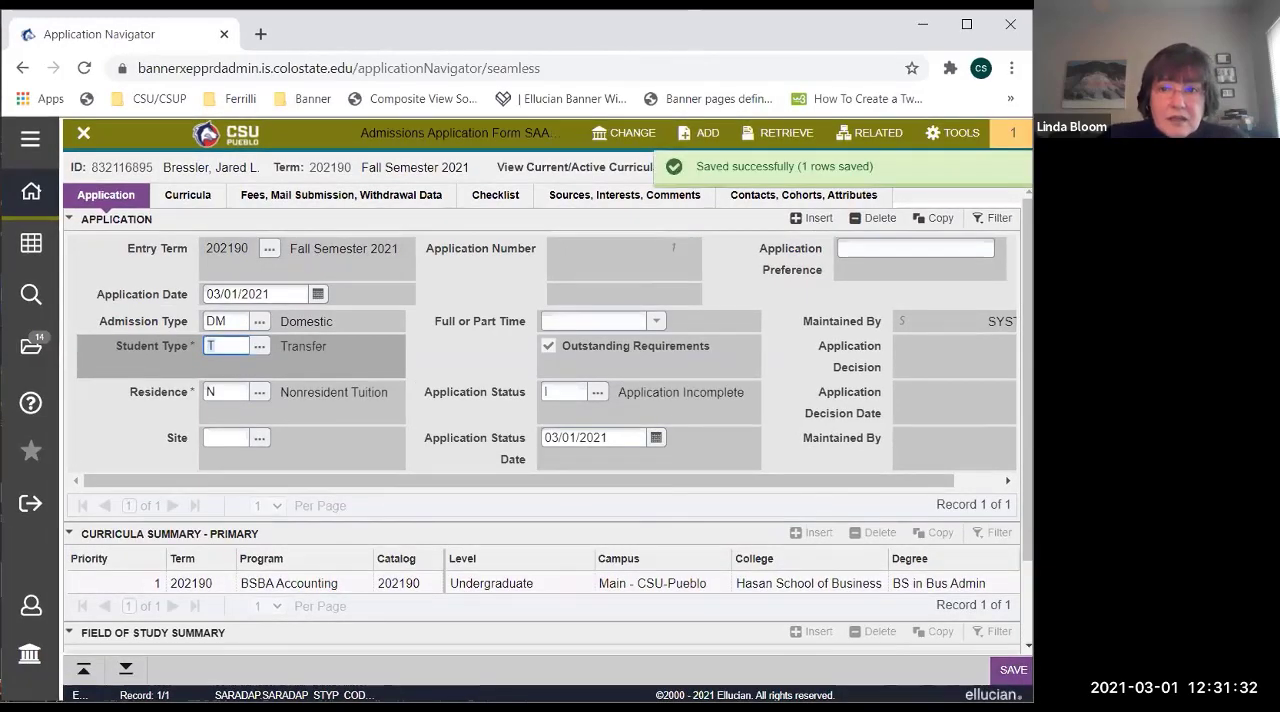
Review the primary curricula summary and the field of study summary of the application.
{"action": "left_click", "coordinate": [193, 585]}
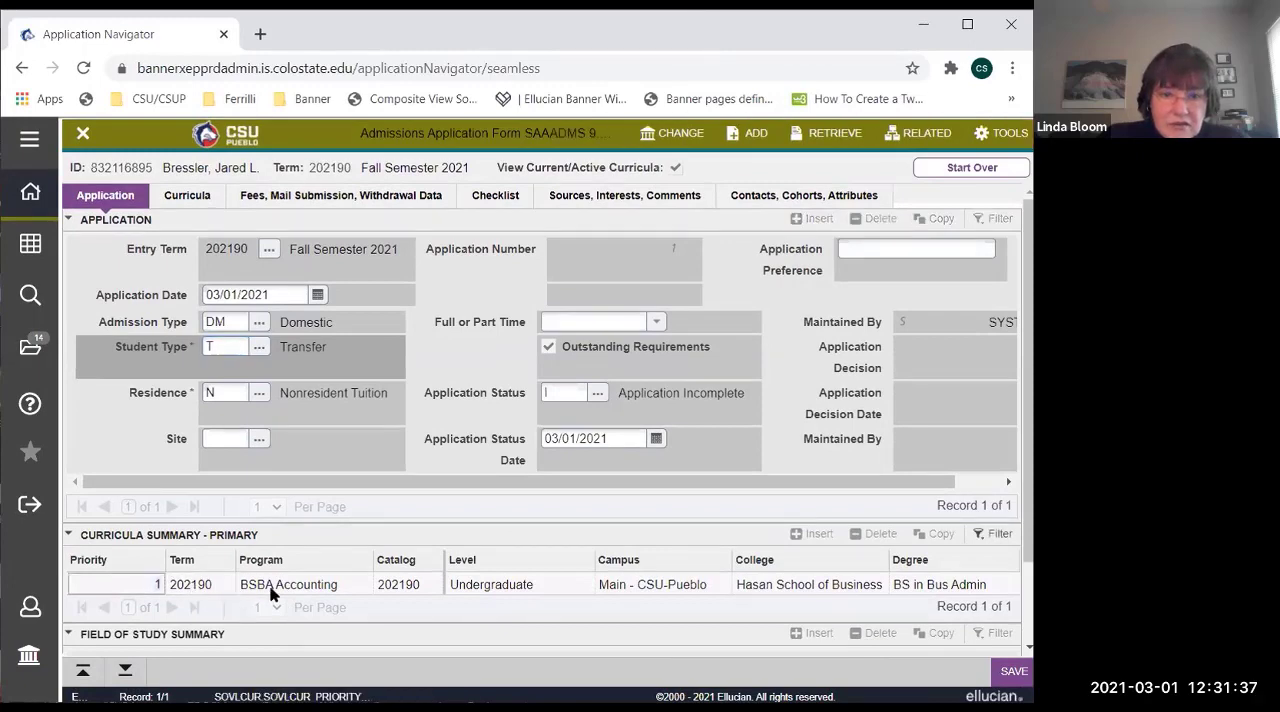
{"action": "scroll", "coordinate": [313, 608], "scroll_direction": "down", "scroll_amount": 1}
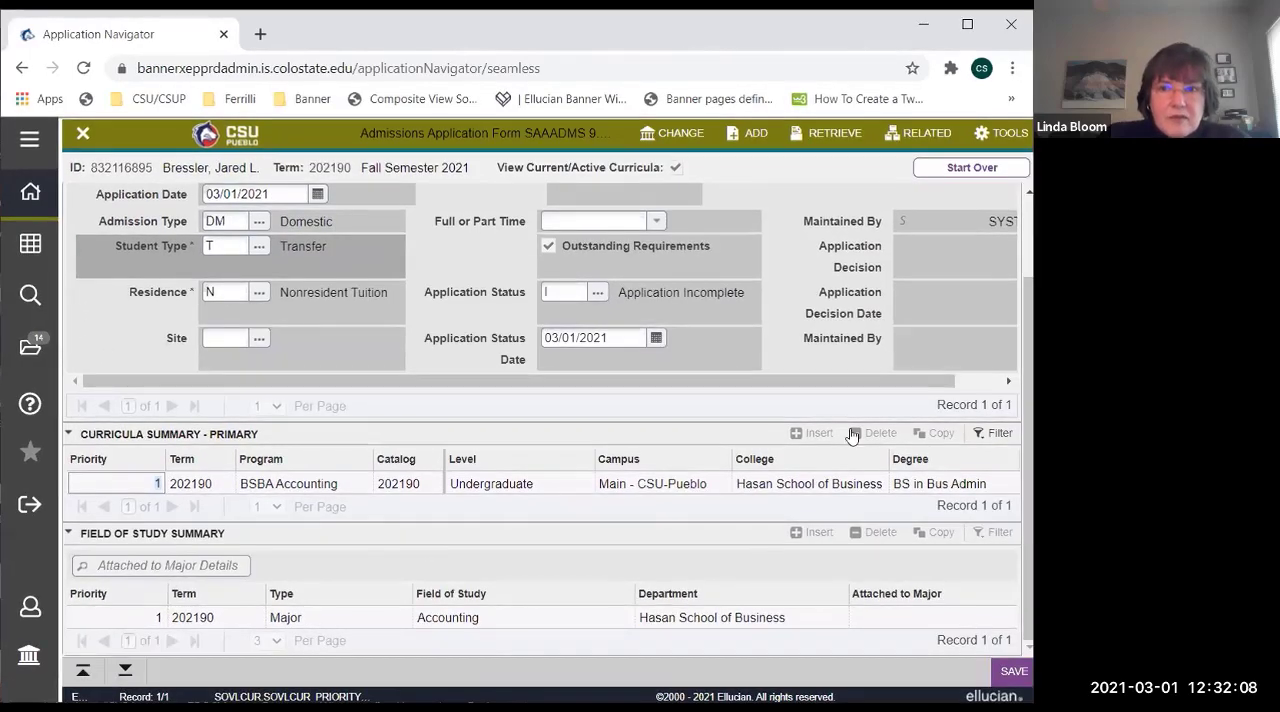
{"action": "scroll", "coordinate": [69, 228], "scroll_direction": "up", "scroll_amount": 2}
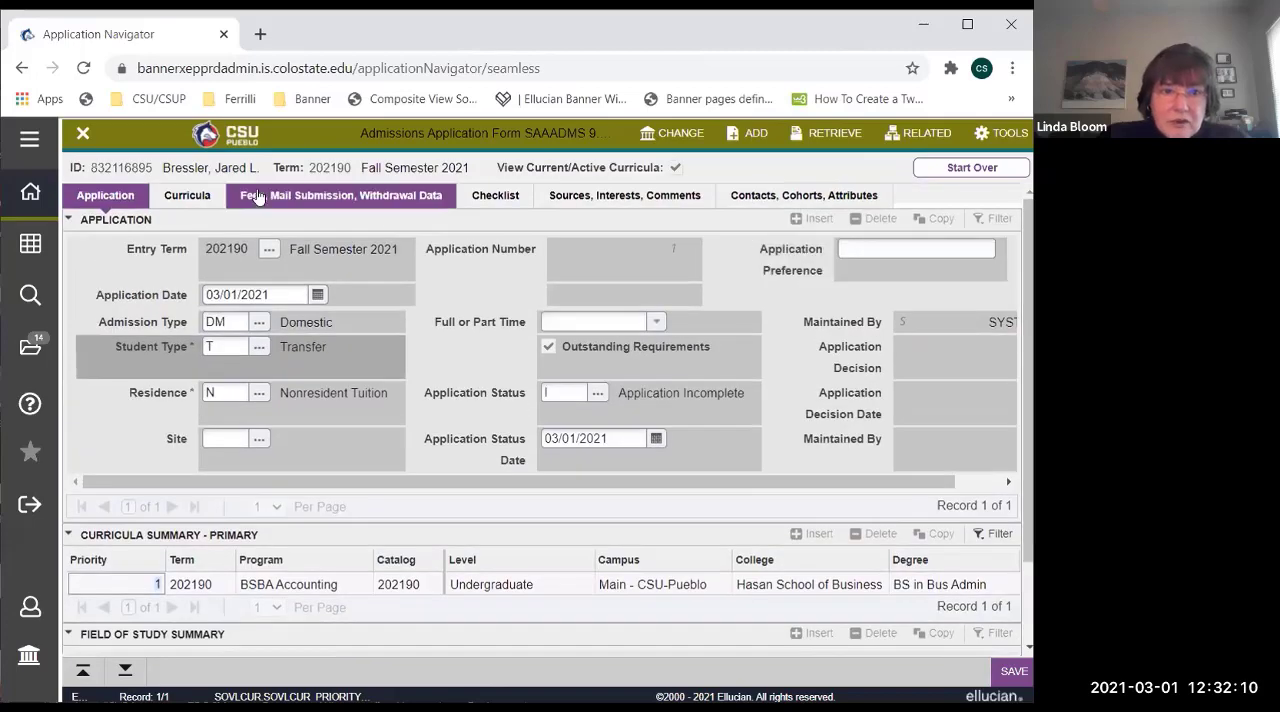
Collapse the Application, Curricula Summary and Field of Study Summary sections, and expand all three again.
{"action": "left_click", "coordinate": [68, 220]}
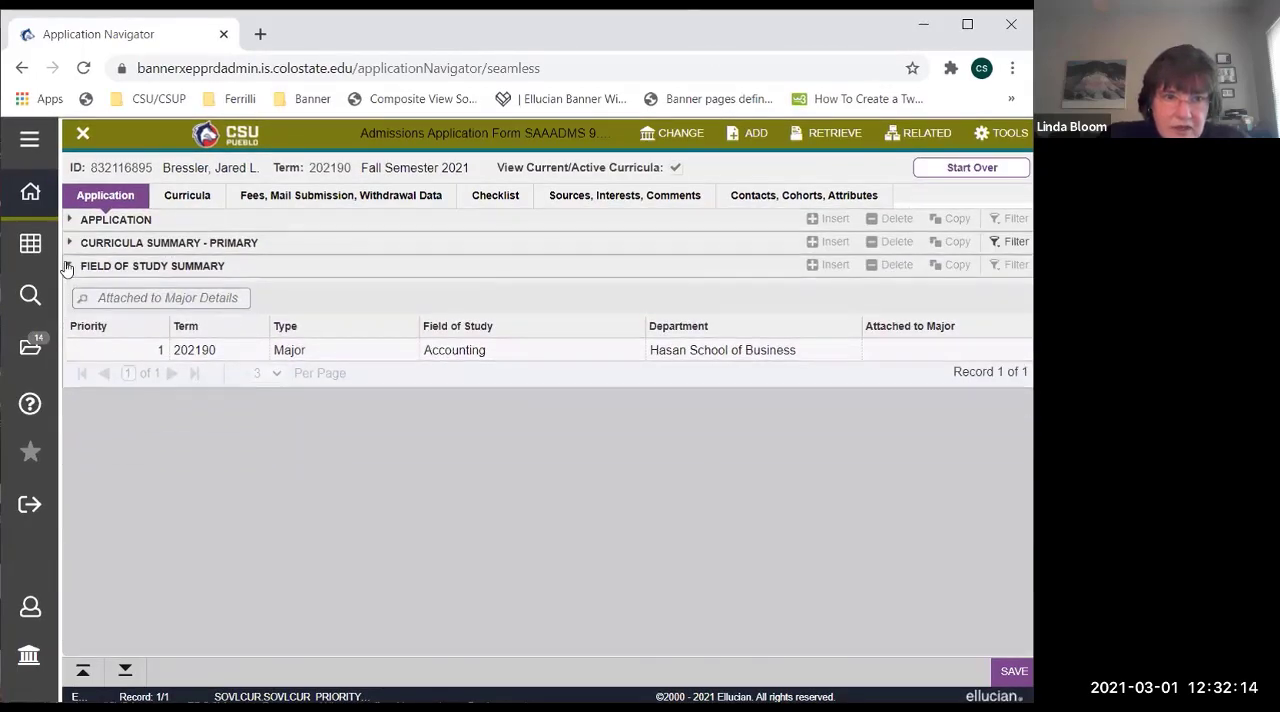
{"action": "left_click", "coordinate": [69, 265]}
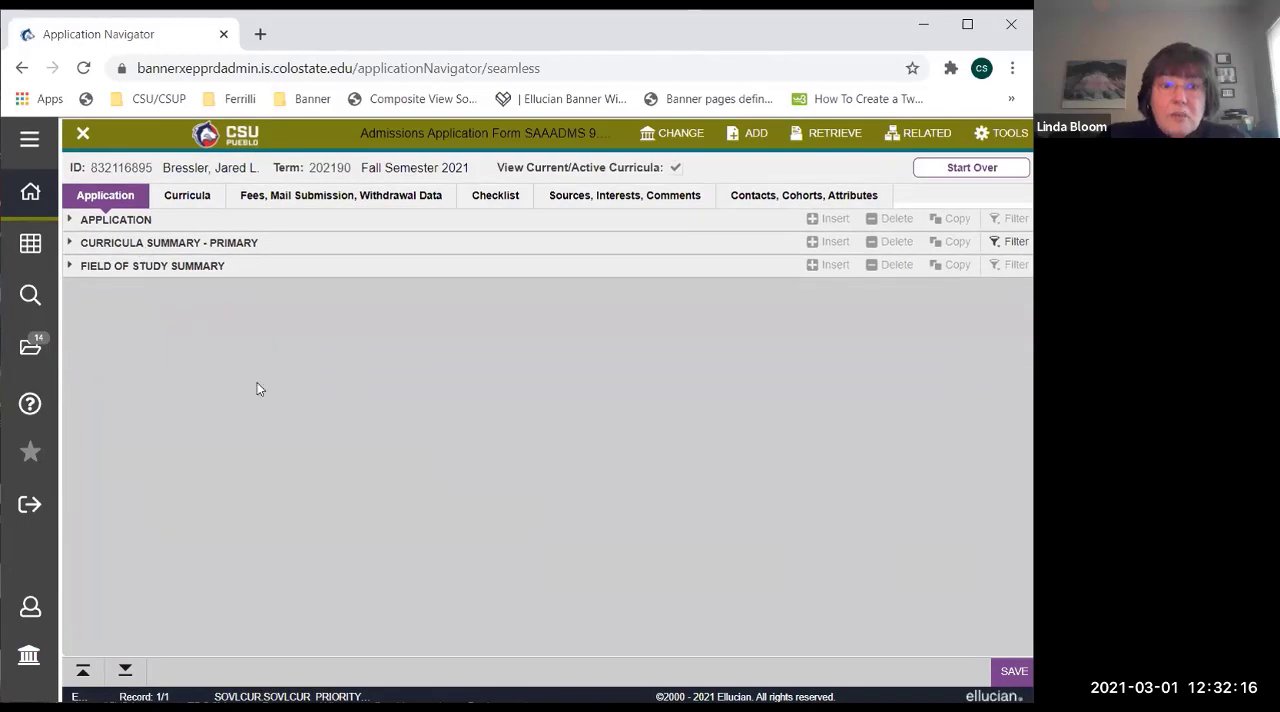
{"action": "left_click", "coordinate": [71, 221]}
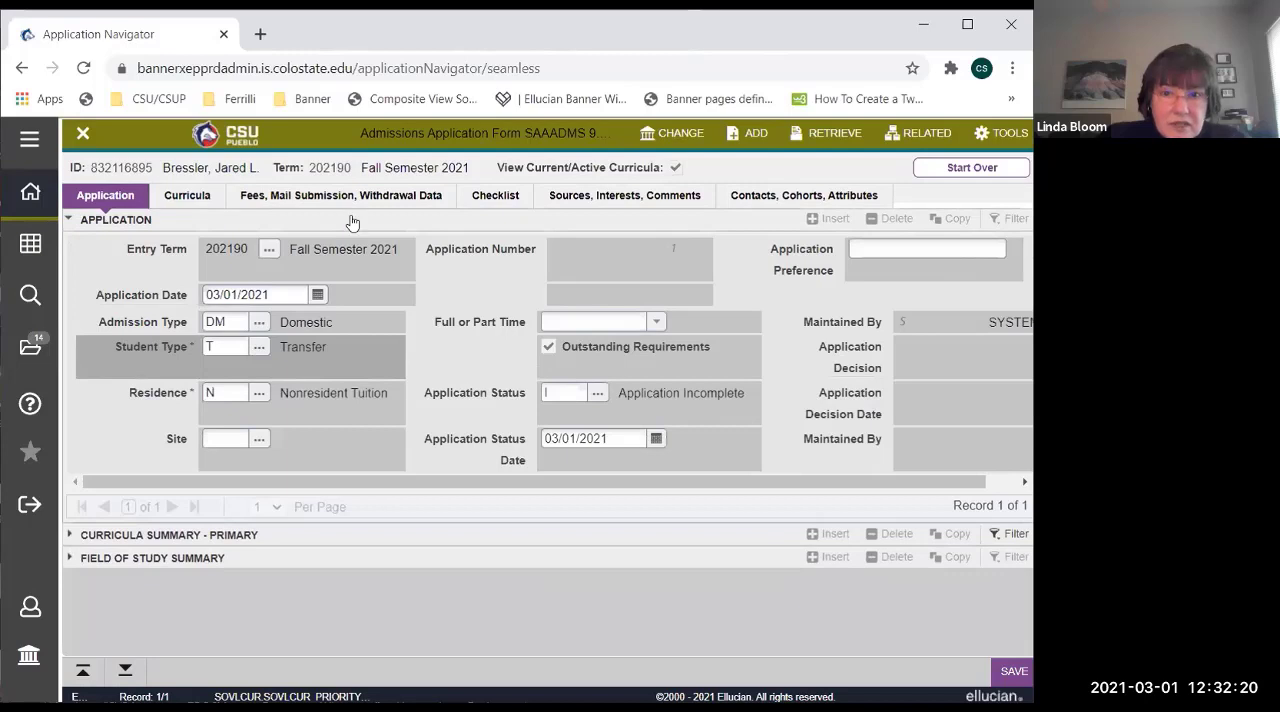
{"action": "left_click", "coordinate": [70, 535]}
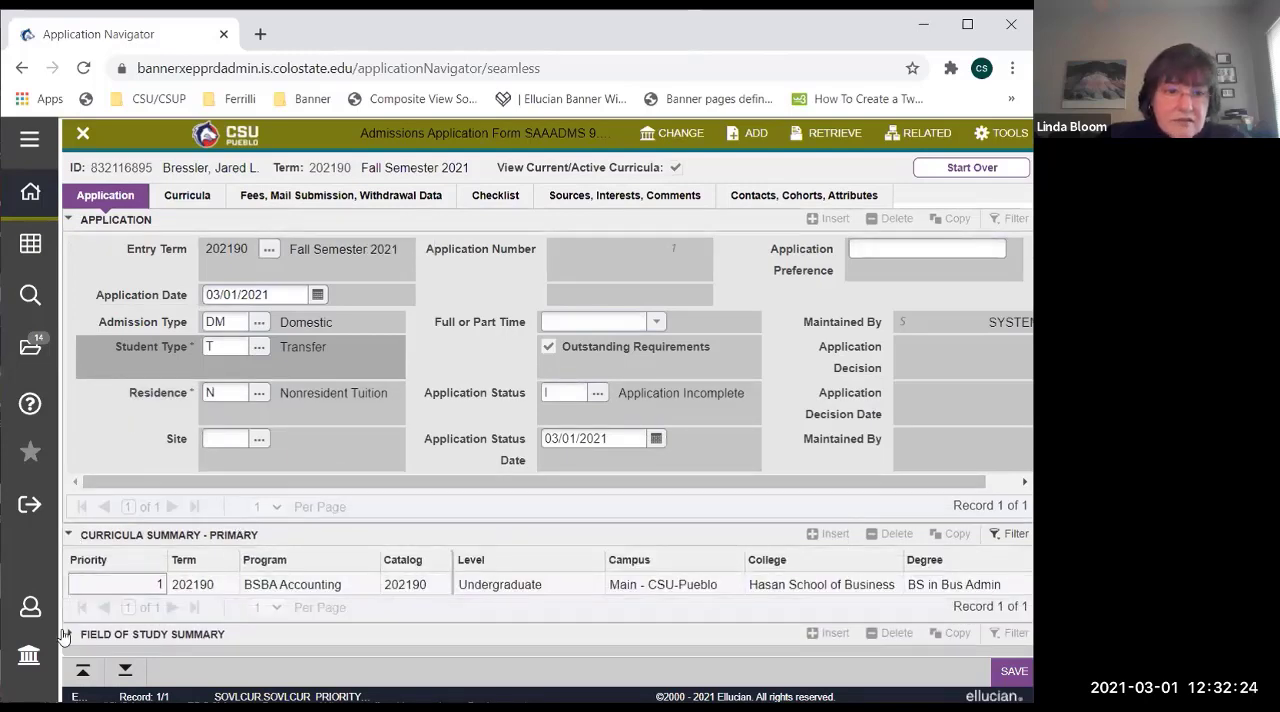
{"action": "left_click", "coordinate": [70, 636]}
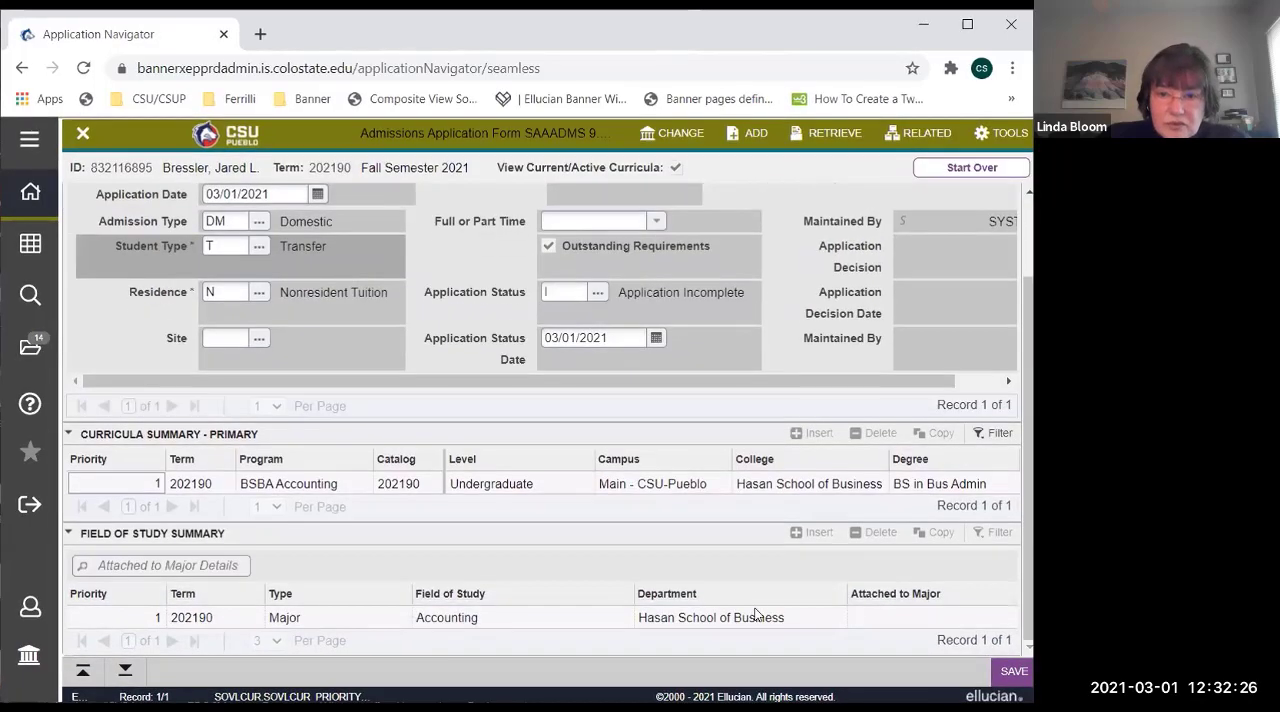
Move between the Curricula Summary and Field of Study Summary sections, and try to filter the field of study records.
{"action": "scroll", "coordinate": [759, 609], "scroll_direction": "up", "scroll_amount": 2}
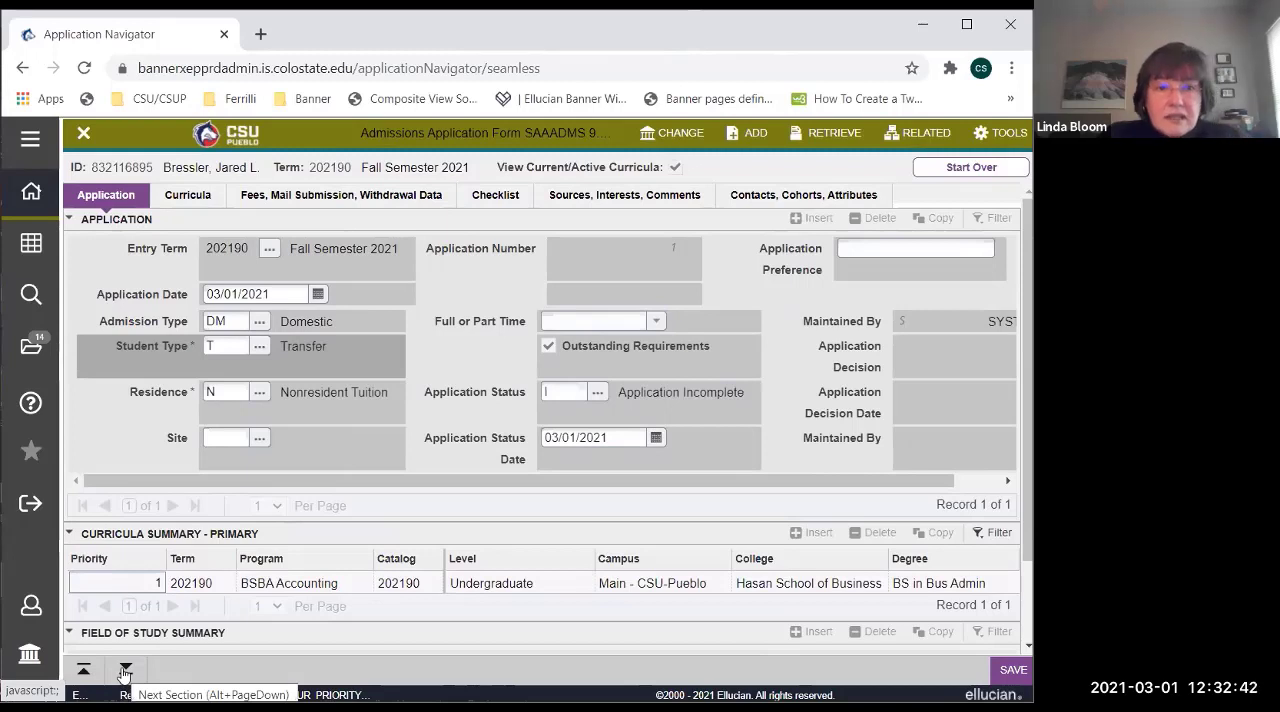
{"action": "left_click", "coordinate": [125, 670]}
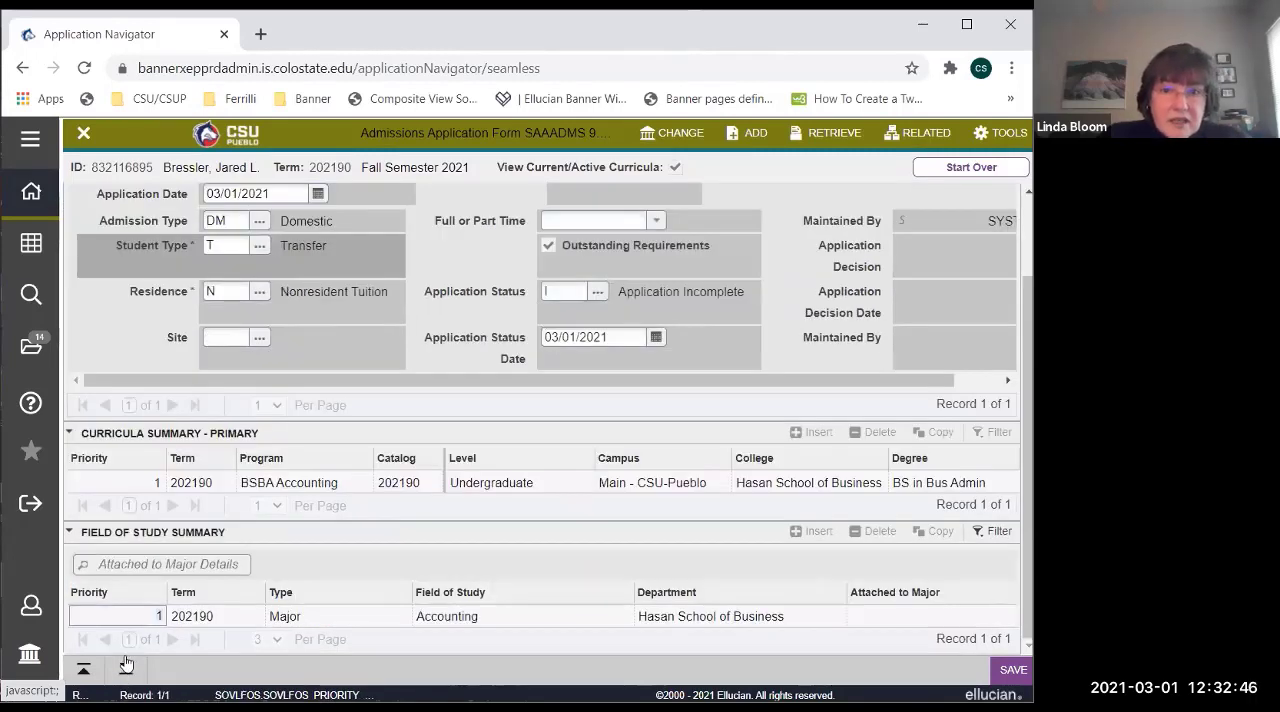
{"action": "left_click", "coordinate": [108, 488]}
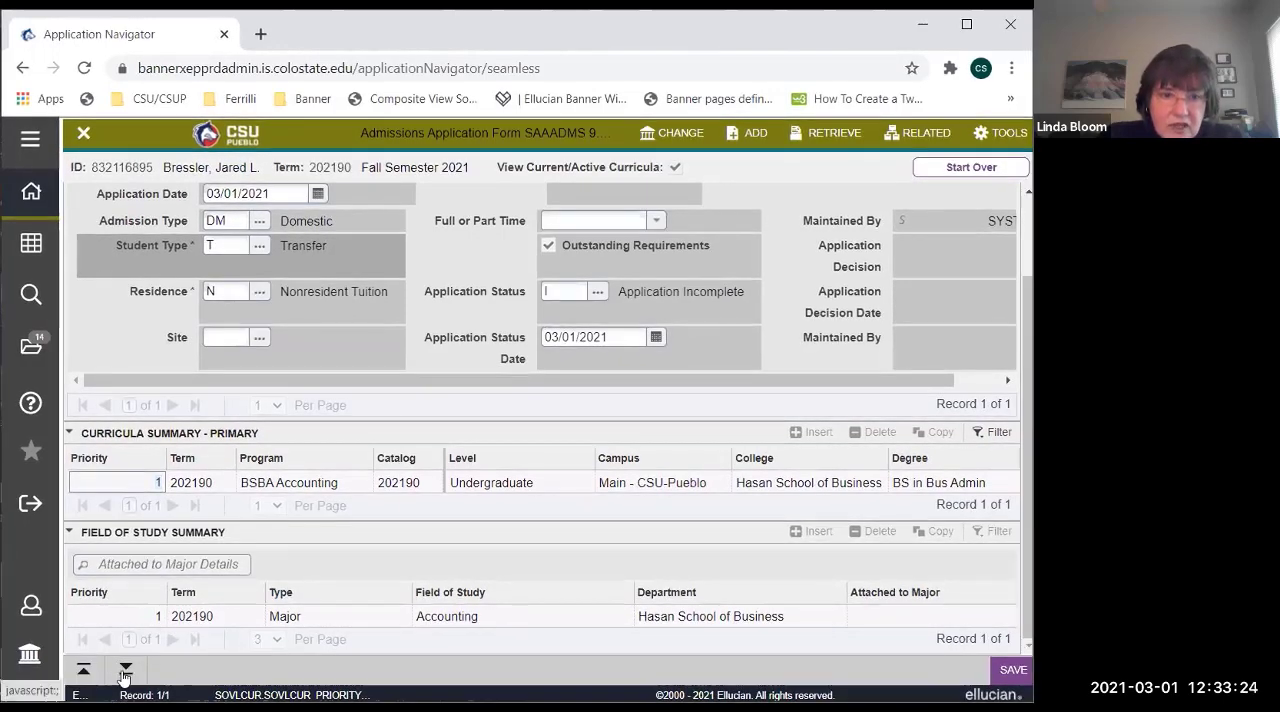
{"action": "left_click", "coordinate": [124, 670]}
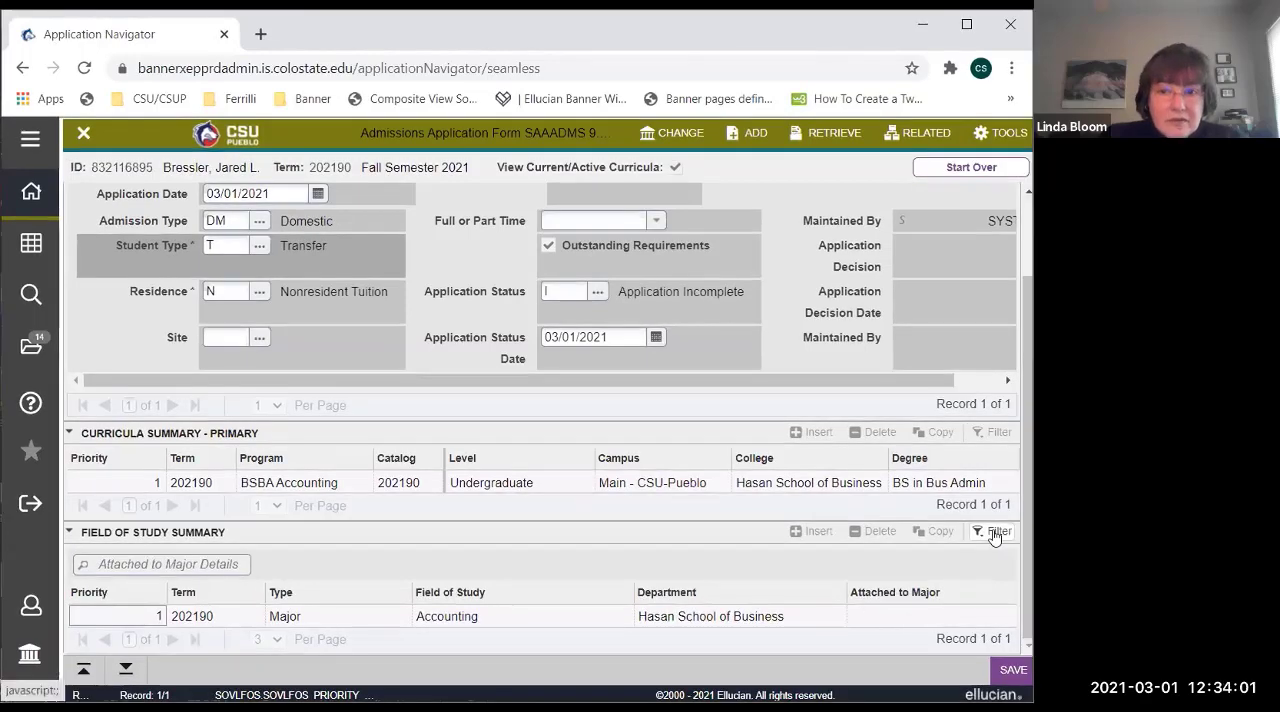
{"action": "left_click", "coordinate": [995, 532]}
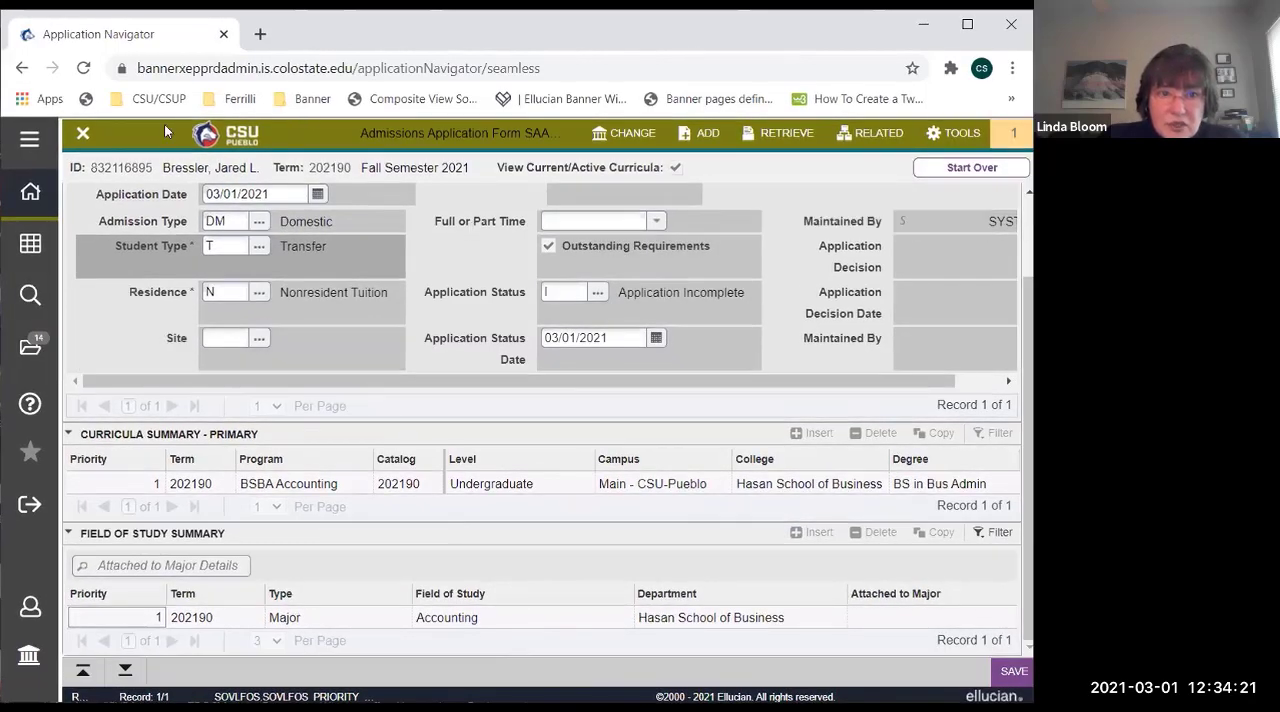
Close the admissions application form and open the student's record in the General Person Identification form SPAIDEN.
{"action": "left_click", "coordinate": [84, 136]}
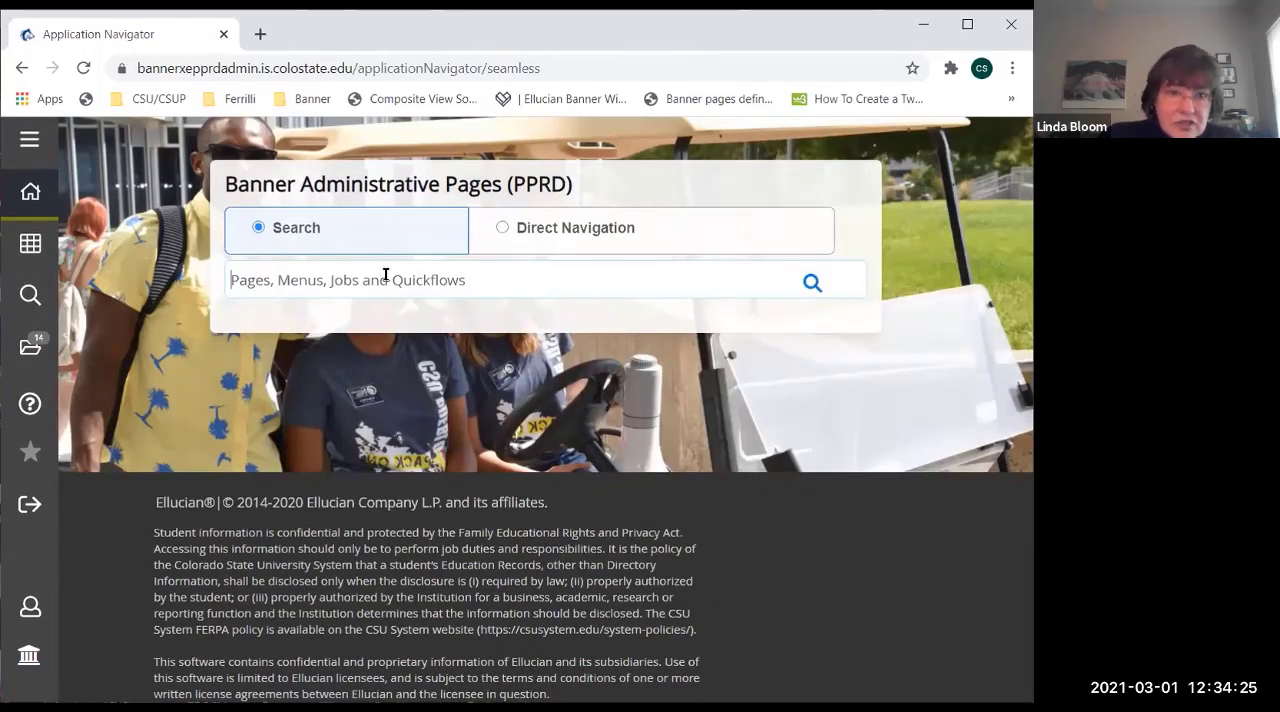
{"action": "type", "text": "spaiden"}
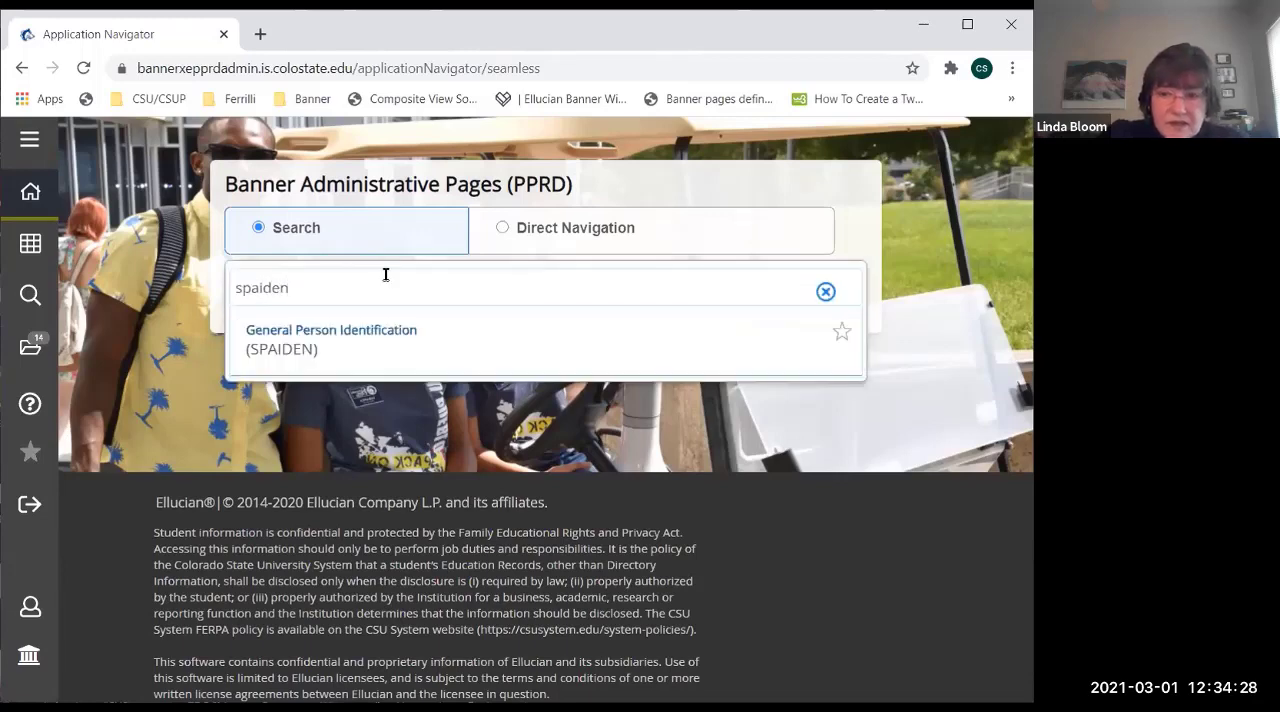
{"action": "key", "text": "Return"}
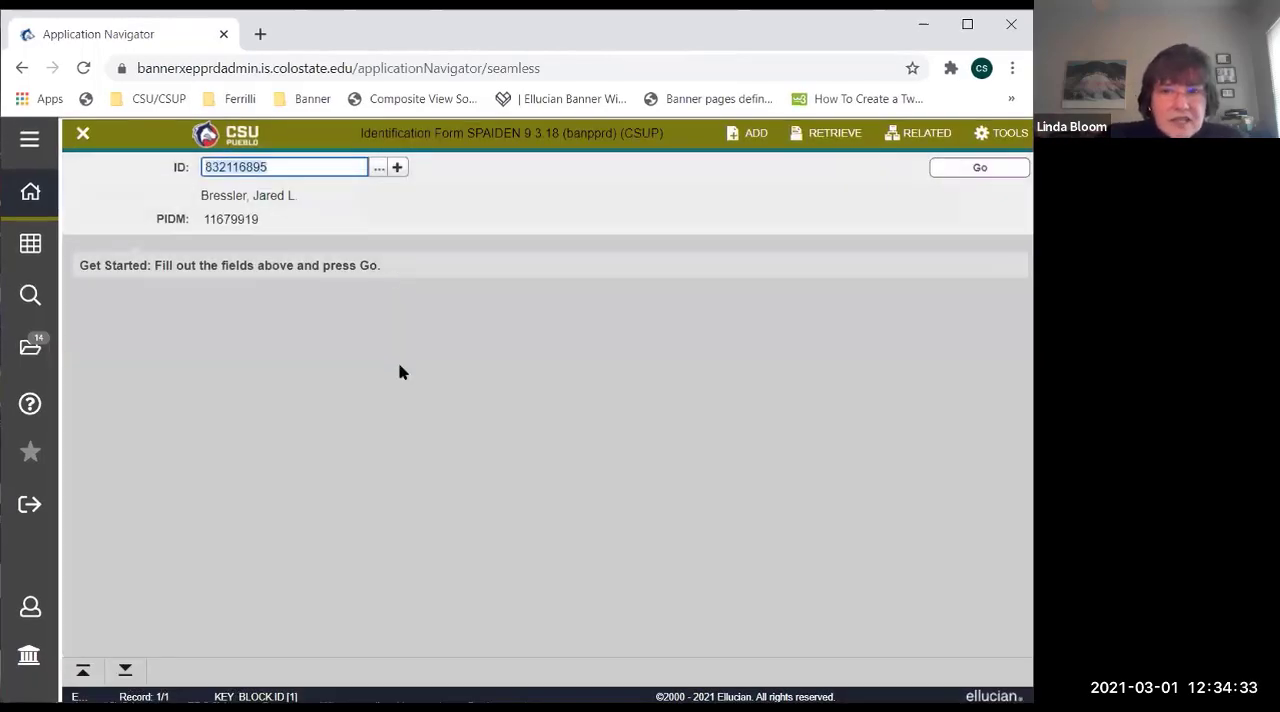
{"action": "left_click", "coordinate": [977, 170]}
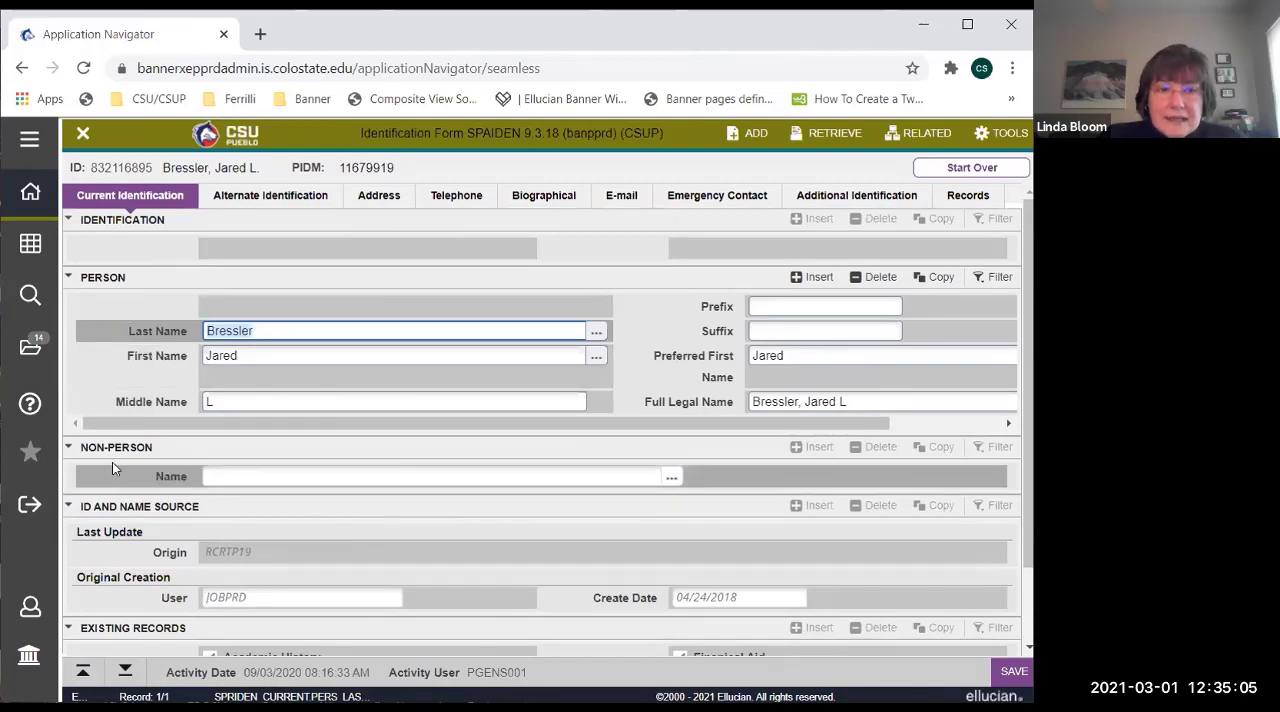
Collapse the ID and Name Source, Existing Records and Identification sections of the current identification.
{"action": "left_click", "coordinate": [69, 507]}
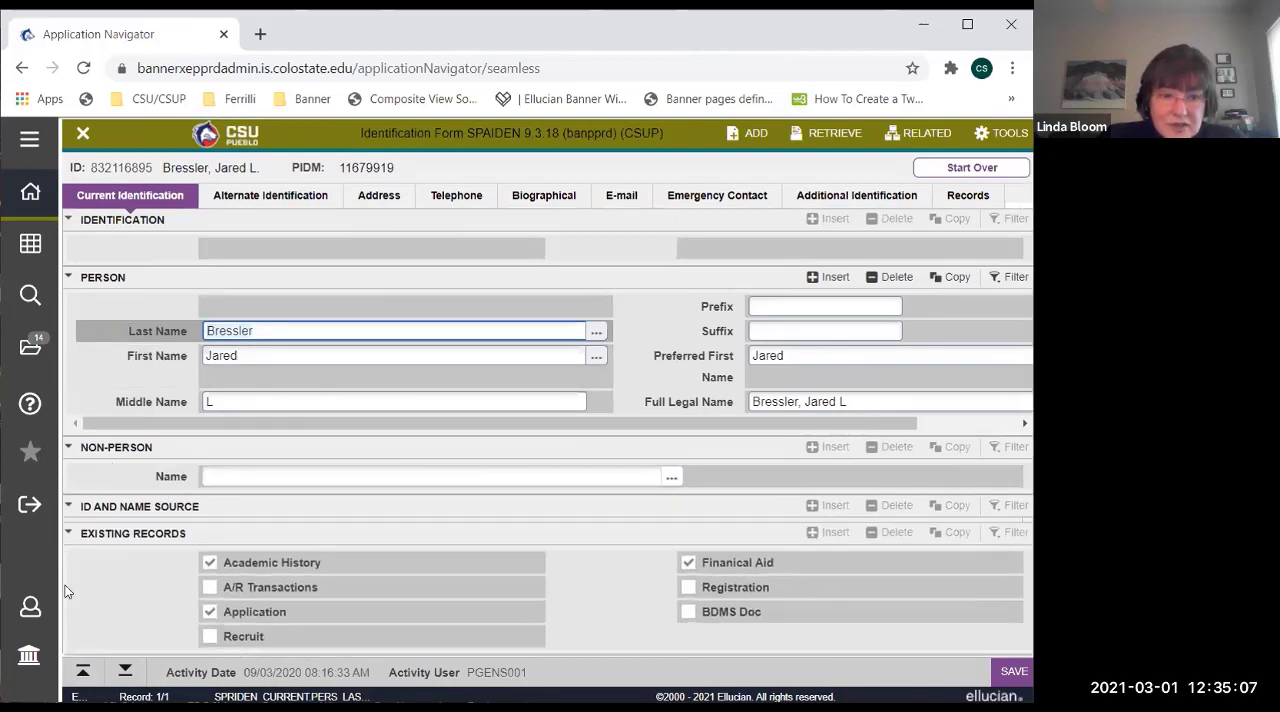
{"action": "left_click", "coordinate": [69, 533]}
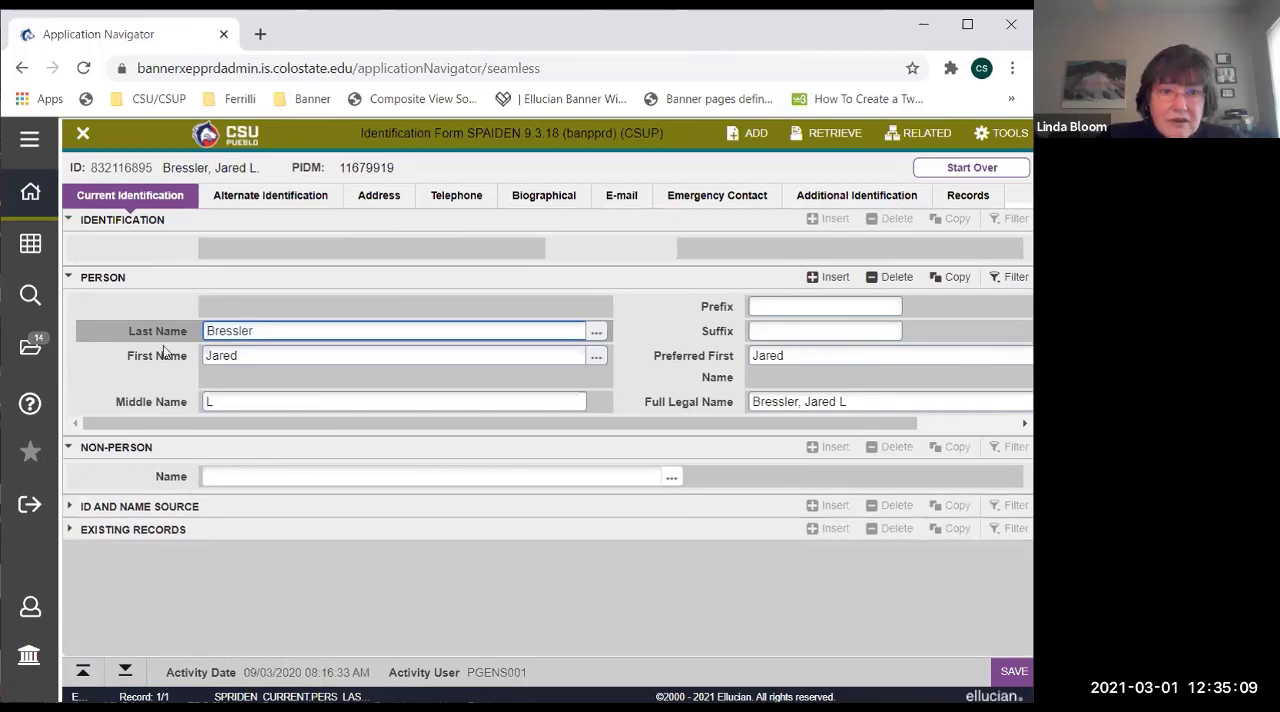
{"action": "left_click", "coordinate": [68, 219]}
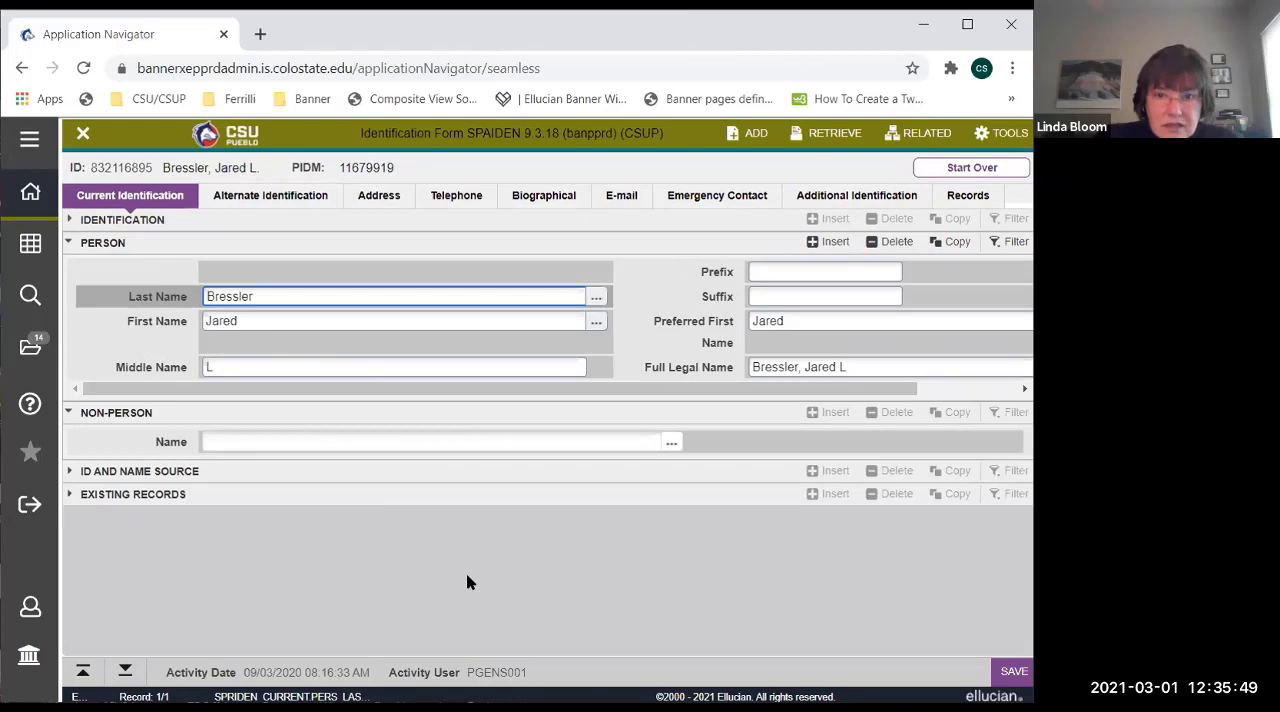
Try to insert a new record in the Person section, and dismiss the message.
{"action": "left_click", "coordinate": [830, 244]}
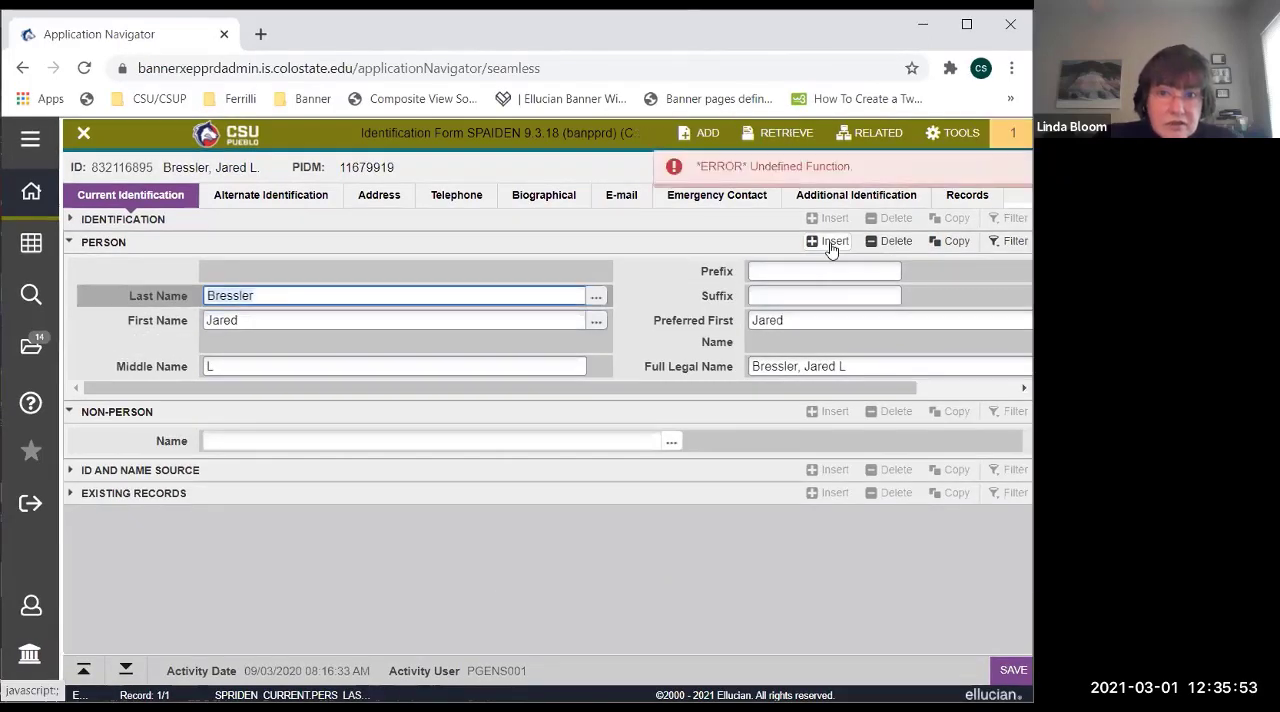
{"action": "left_click", "coordinate": [826, 177]}
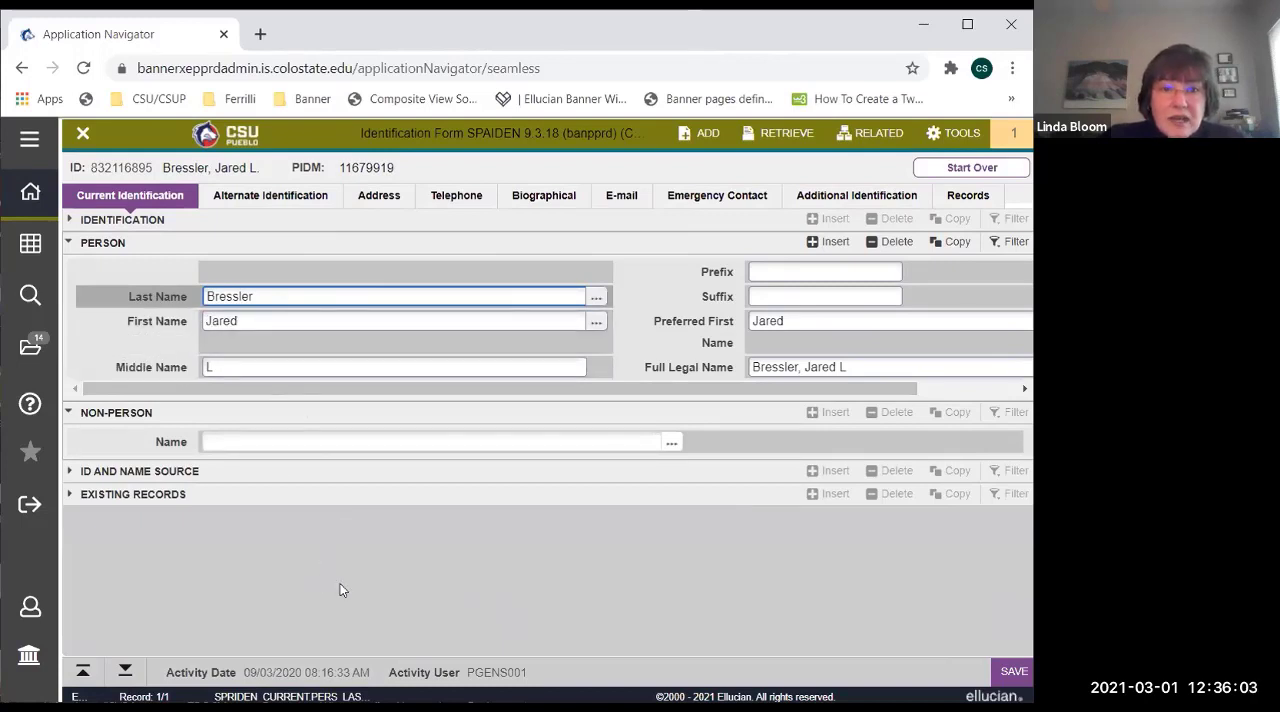
{"action": "left_click", "coordinate": [792, 321]}
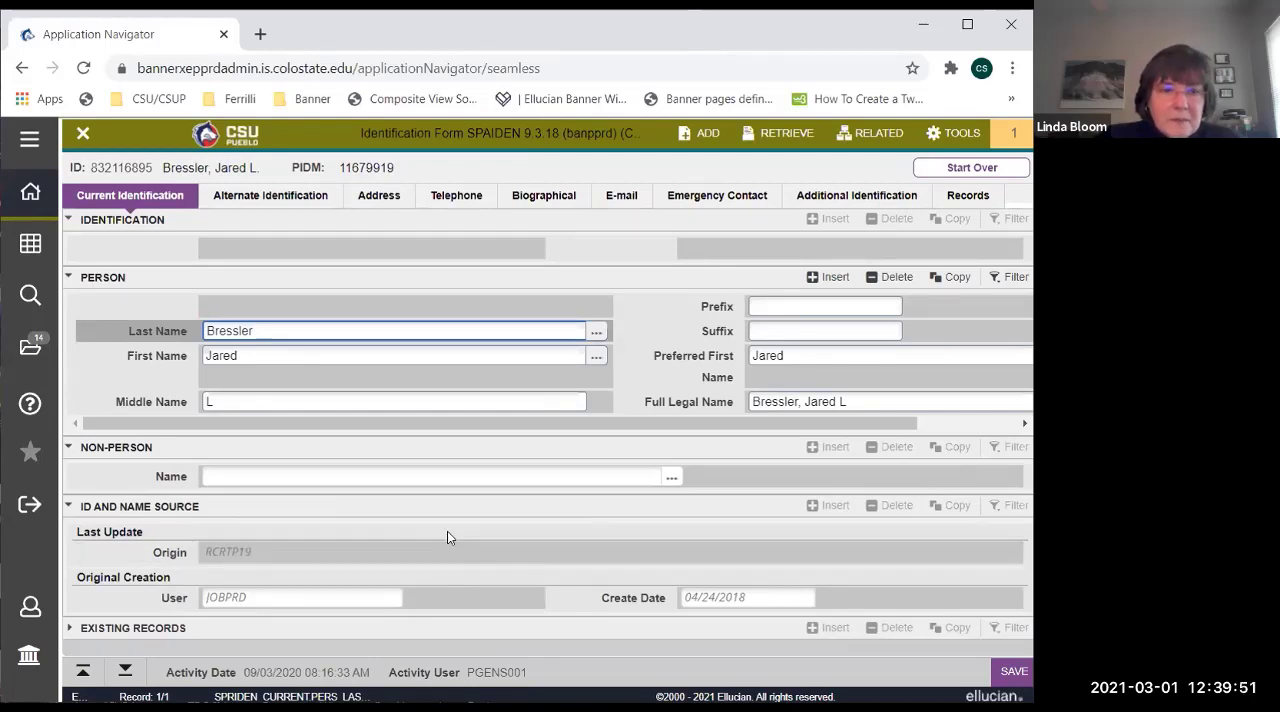
{"action": "left_click", "coordinate": [271, 627]}
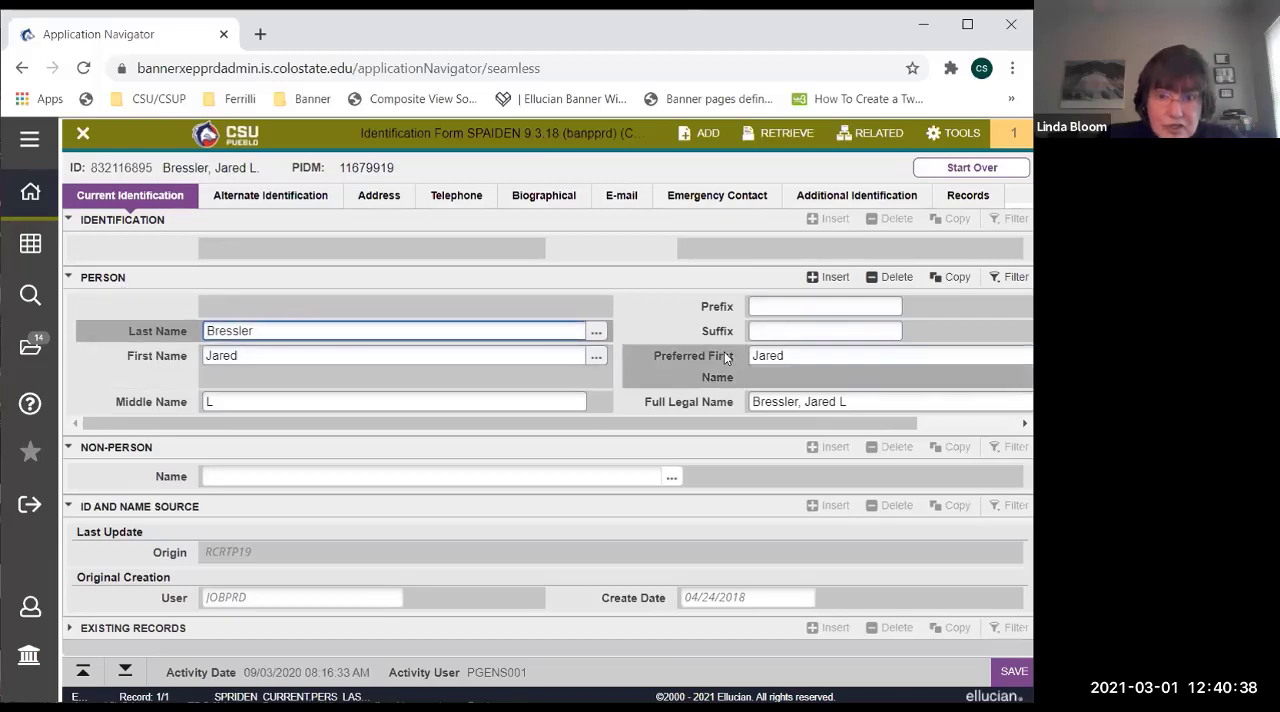
Look through the list of valid Name Type codes for the student's alternate identification.
{"action": "left_click", "coordinate": [264, 201]}
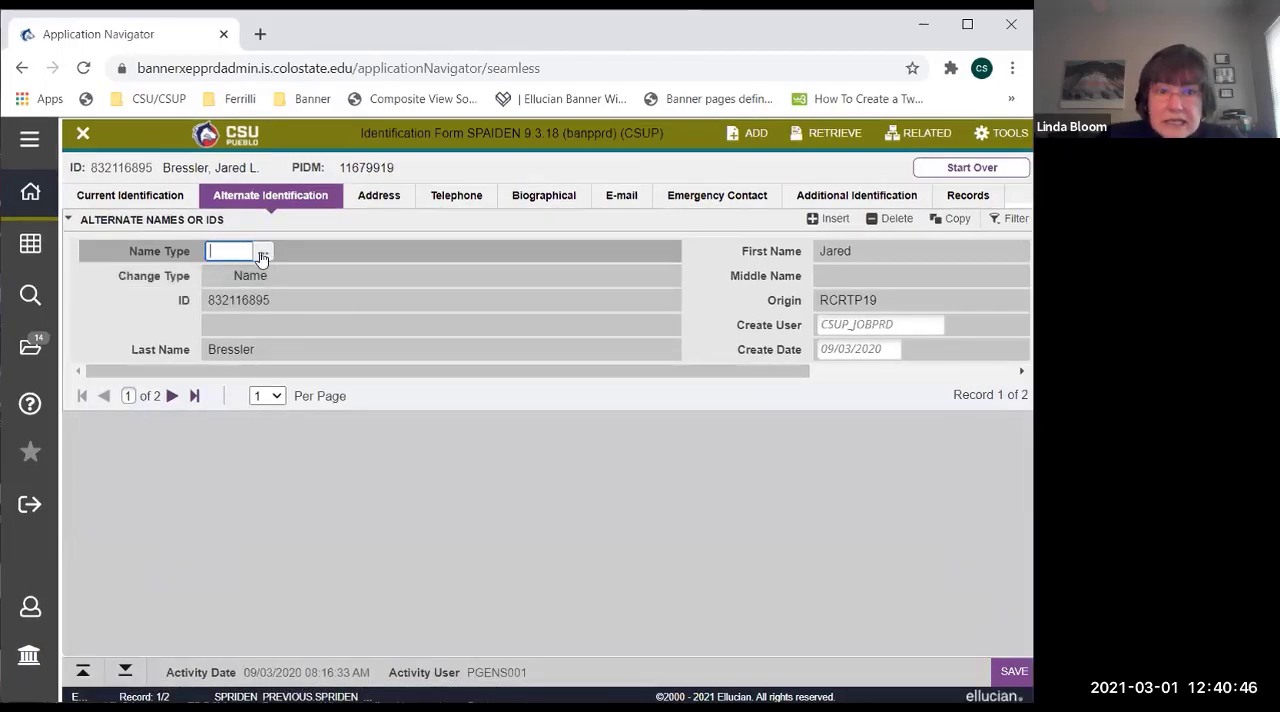
{"action": "left_click", "coordinate": [262, 254]}
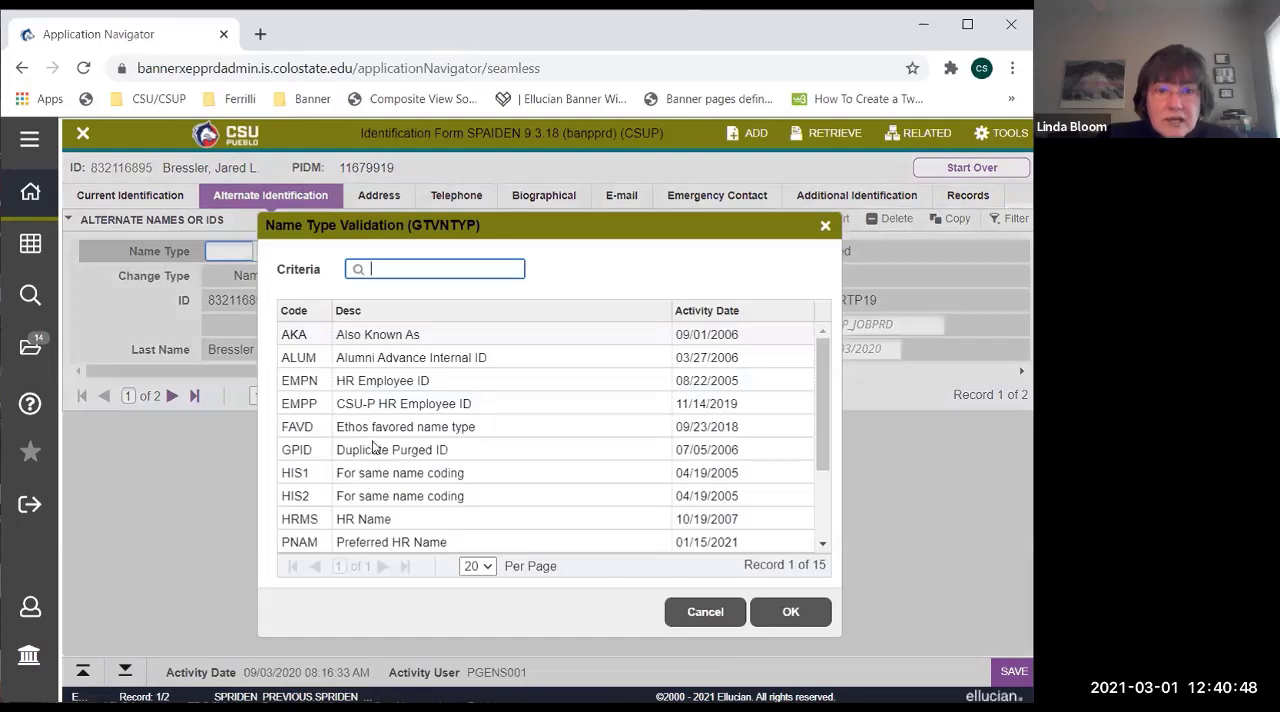
{"action": "left_click_drag", "start_coordinate": [824, 379], "coordinate": [830, 457]}
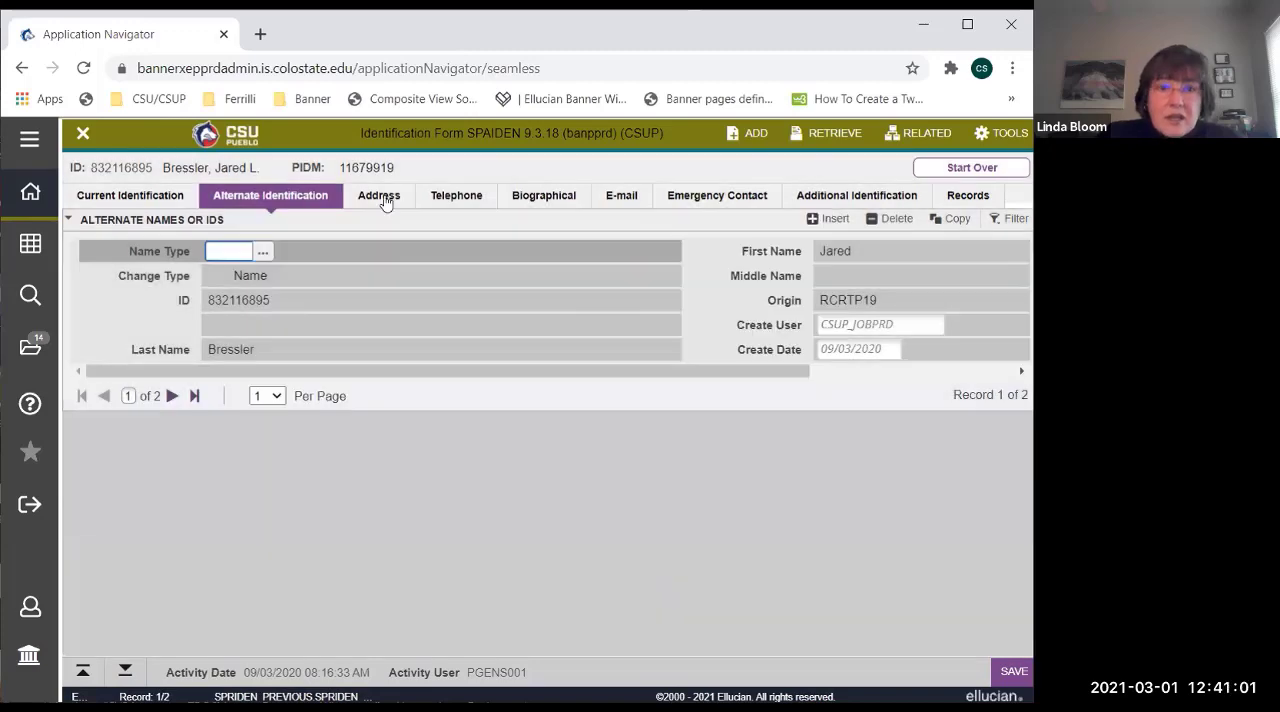
Insert a blank record in the student's address information, and view the From Date calendar without choosing a date.
{"action": "left_click", "coordinate": [385, 200]}
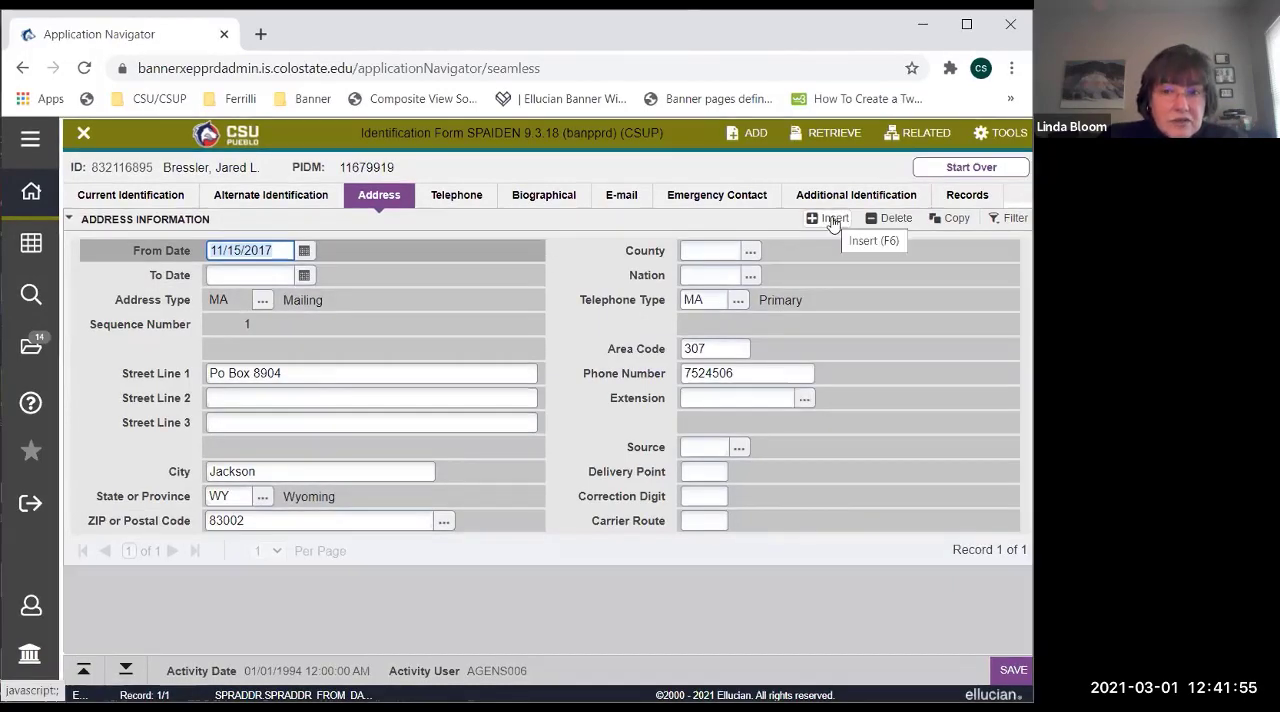
{"action": "left_click", "coordinate": [831, 220]}
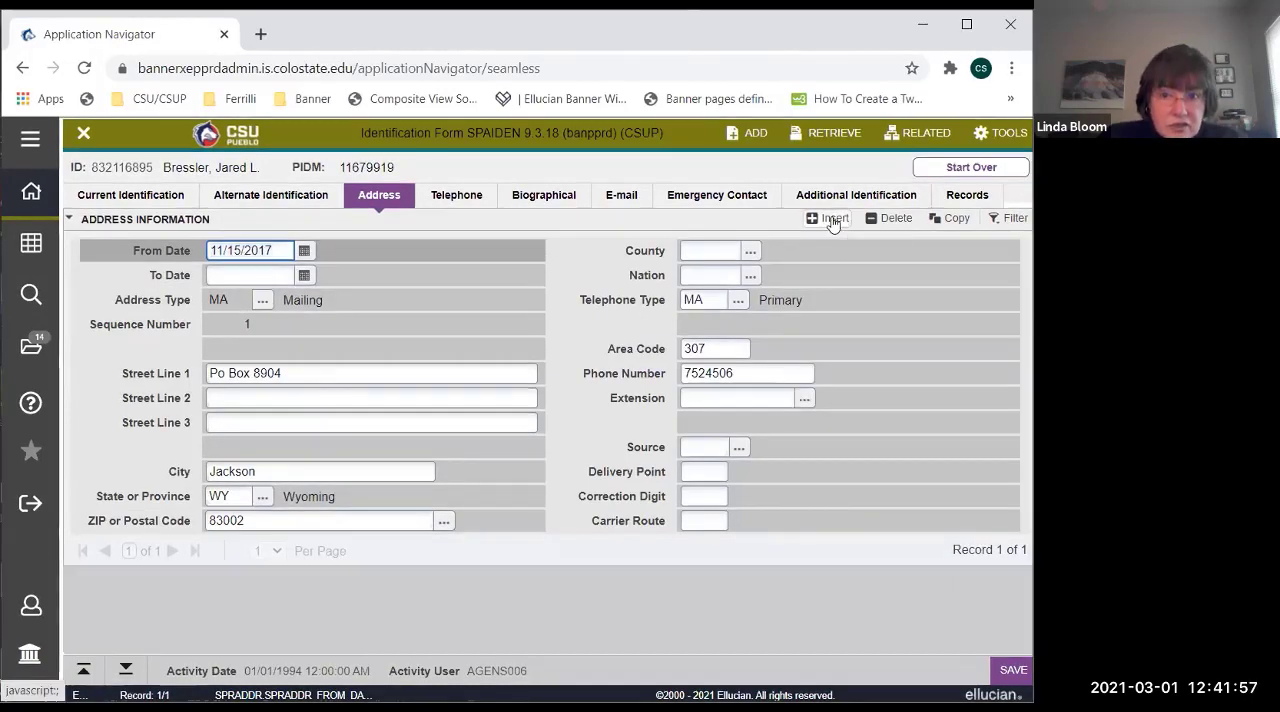
{"action": "left_click", "coordinate": [304, 251]}
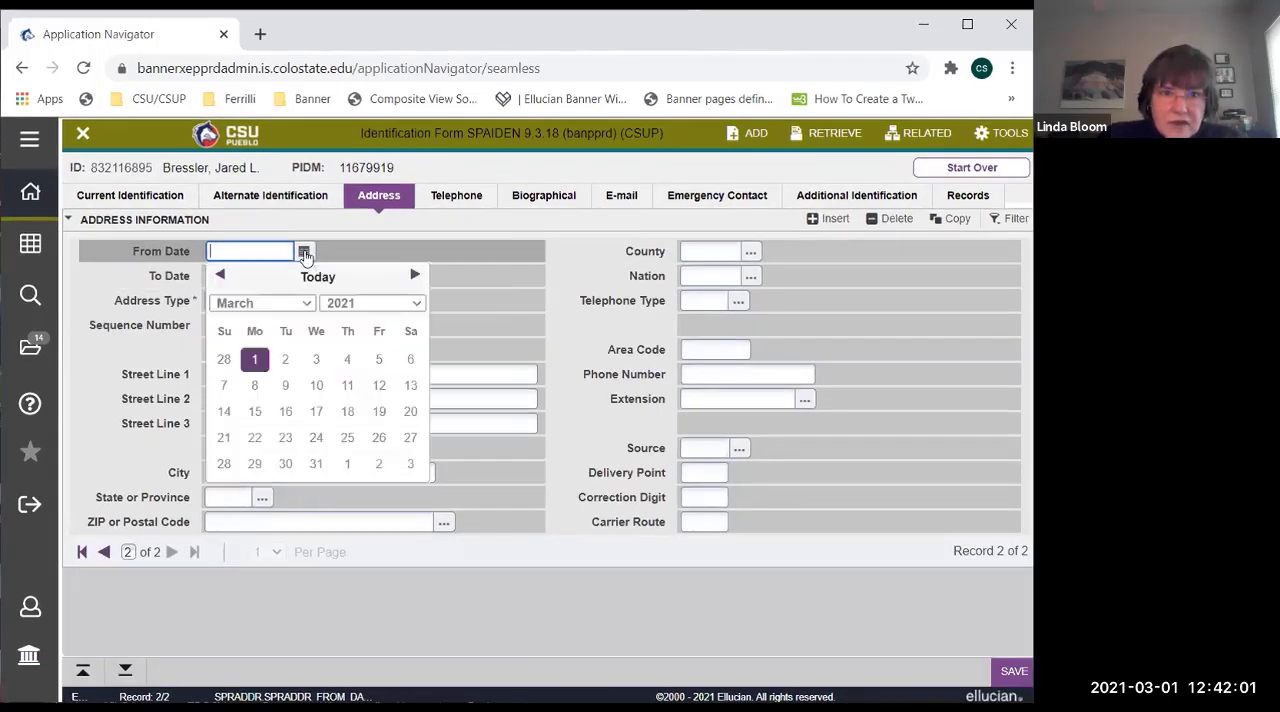
{"action": "left_click", "coordinate": [372, 248]}
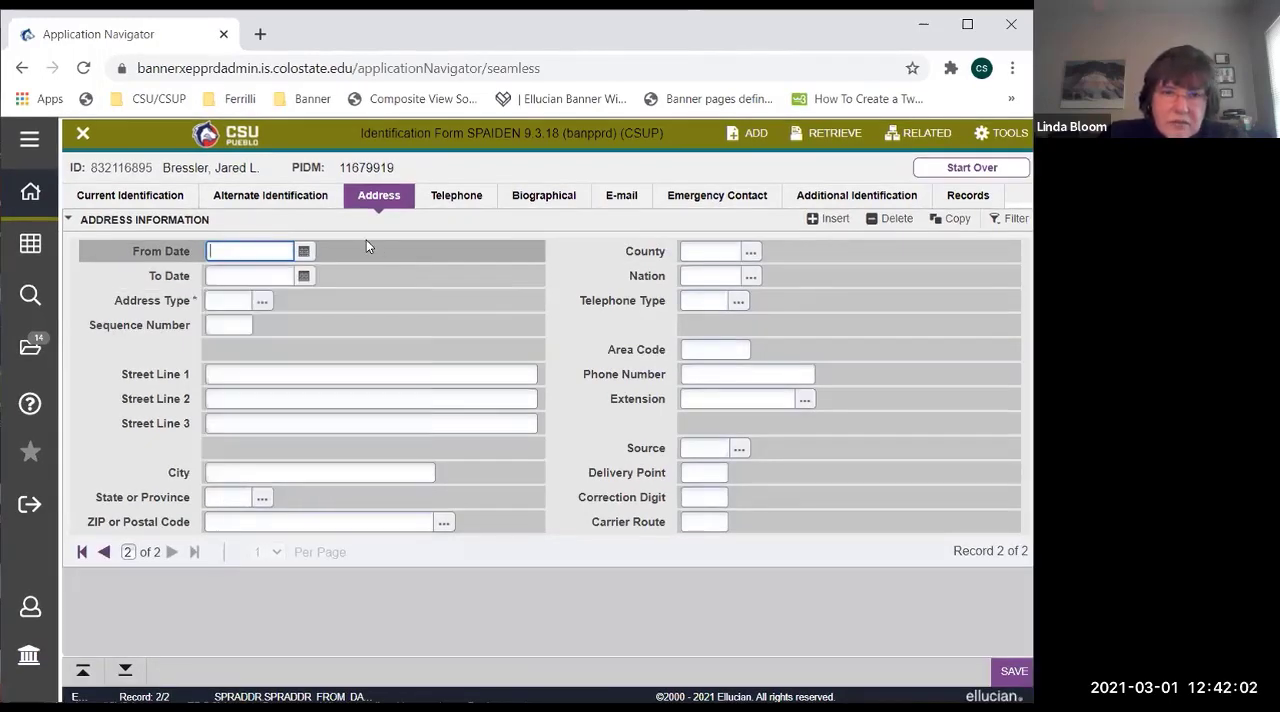
Look through the list of valid Address Type codes for the new address record without choosing one.
{"action": "left_click", "coordinate": [263, 303]}
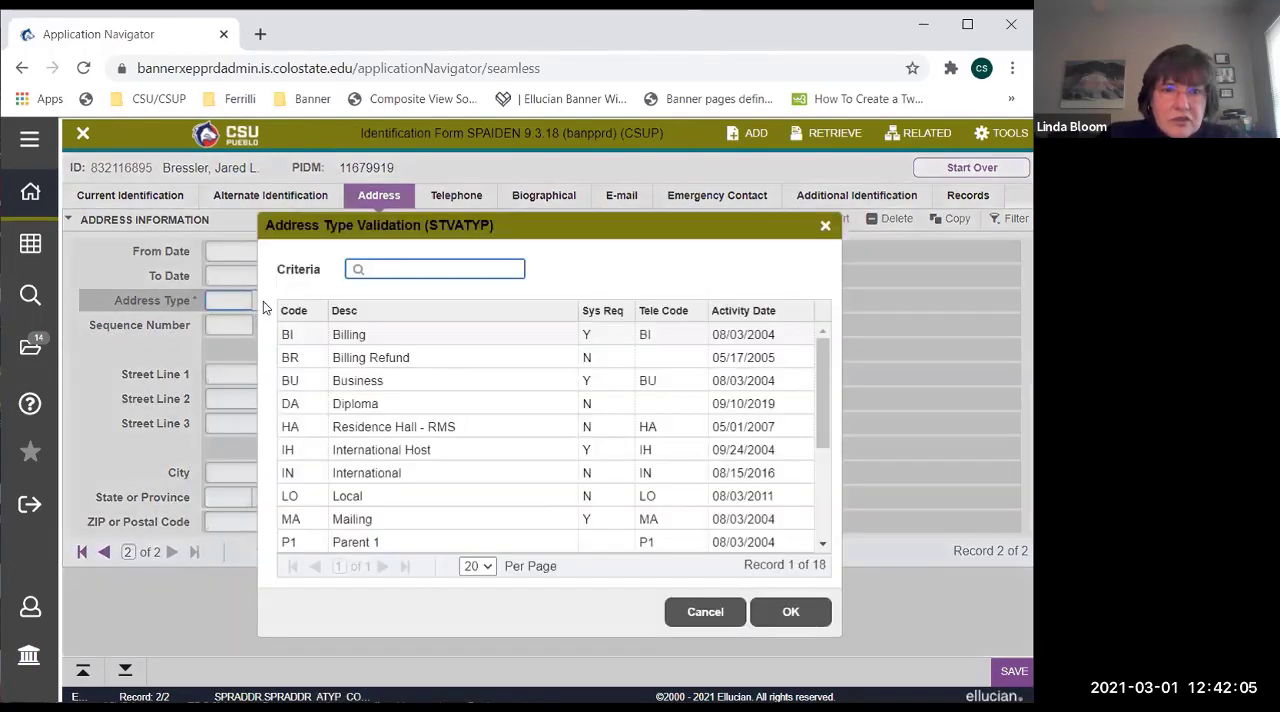
{"action": "left_click_drag", "start_coordinate": [517, 233], "coordinate": [544, 217]}
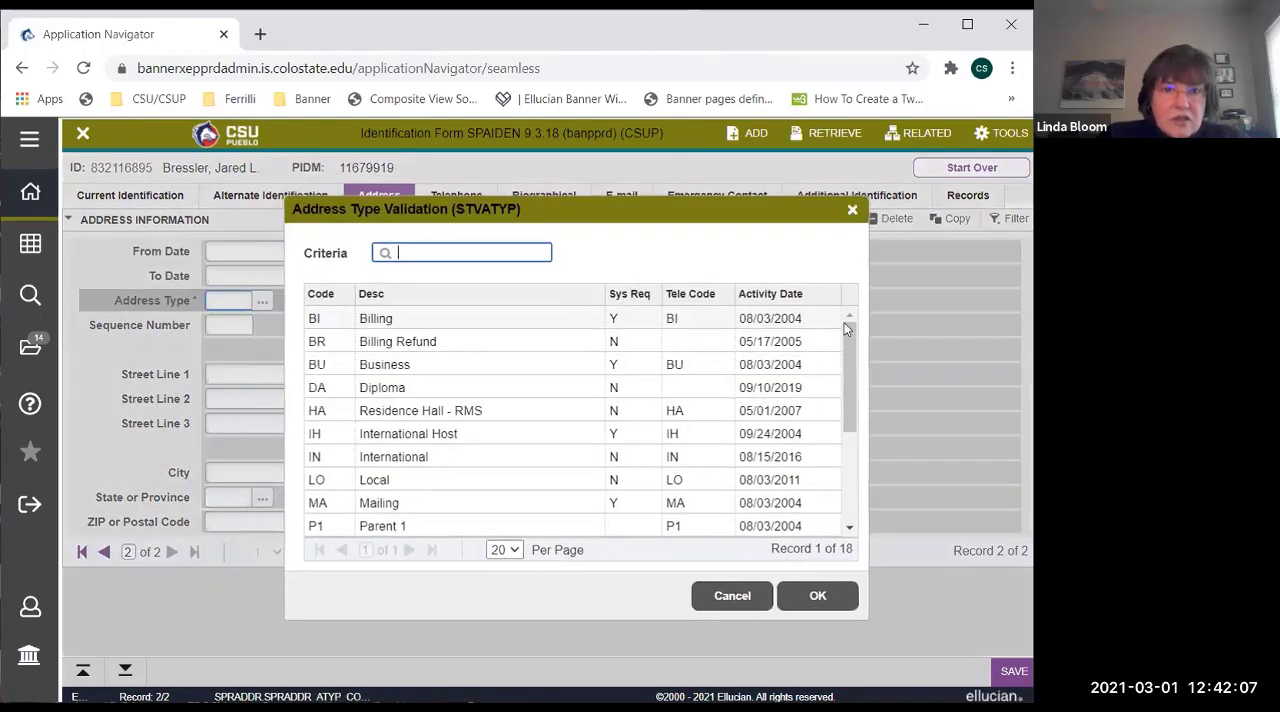
{"action": "scroll", "coordinate": [847, 348], "scroll_direction": "down", "scroll_amount": 1}
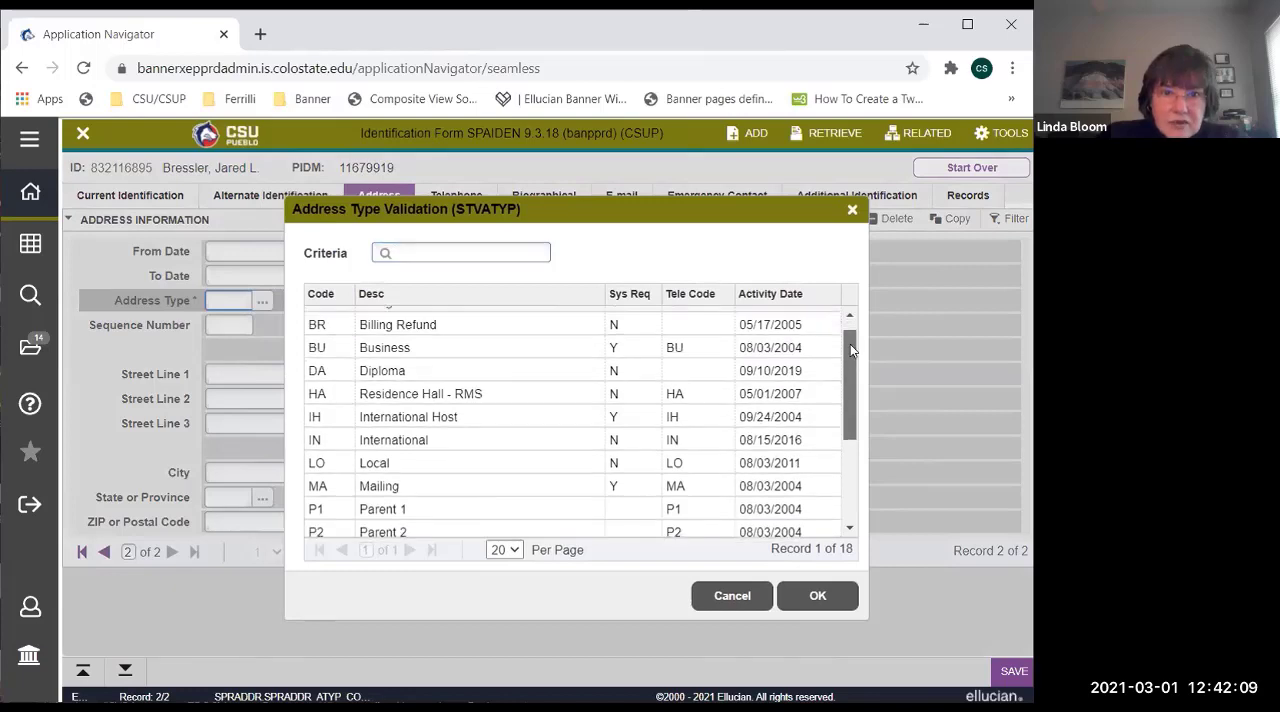
{"action": "scroll", "coordinate": [850, 344], "scroll_direction": "up", "scroll_amount": 1}
{"action": "left_click_drag", "start_coordinate": [853, 346], "coordinate": [853, 384]}
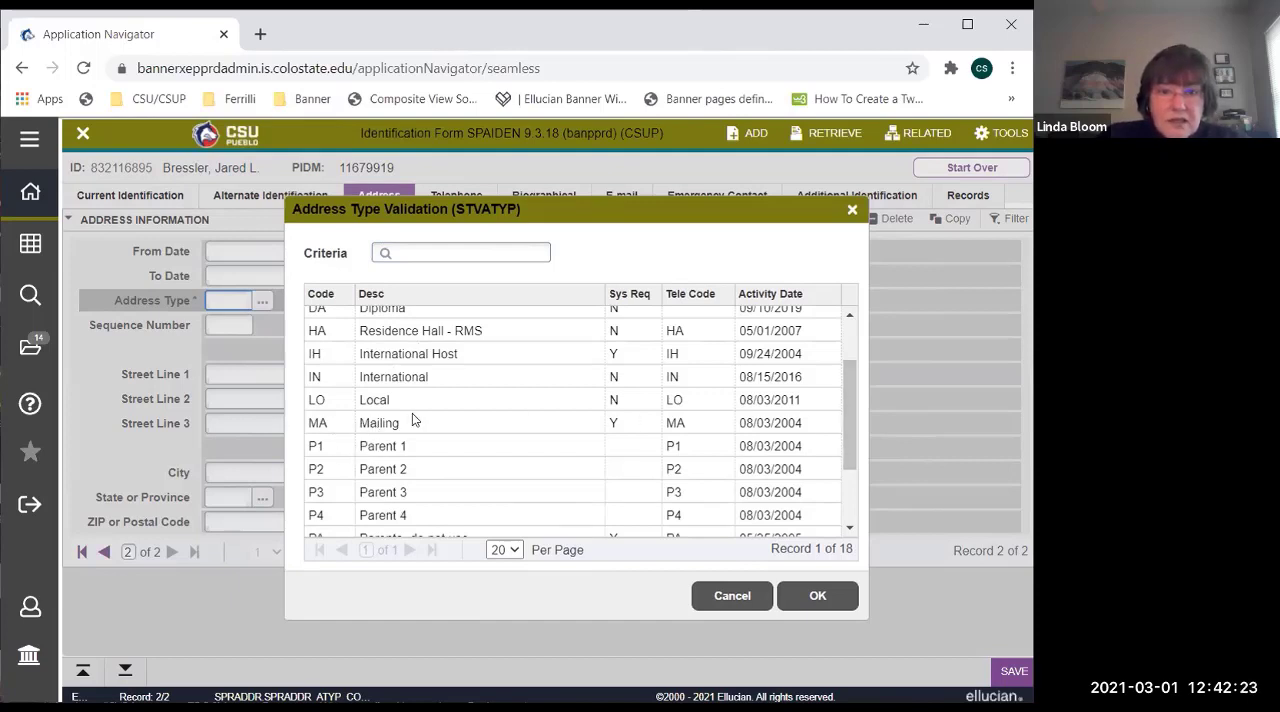
{"action": "left_click_drag", "start_coordinate": [849, 416], "coordinate": [845, 466]}
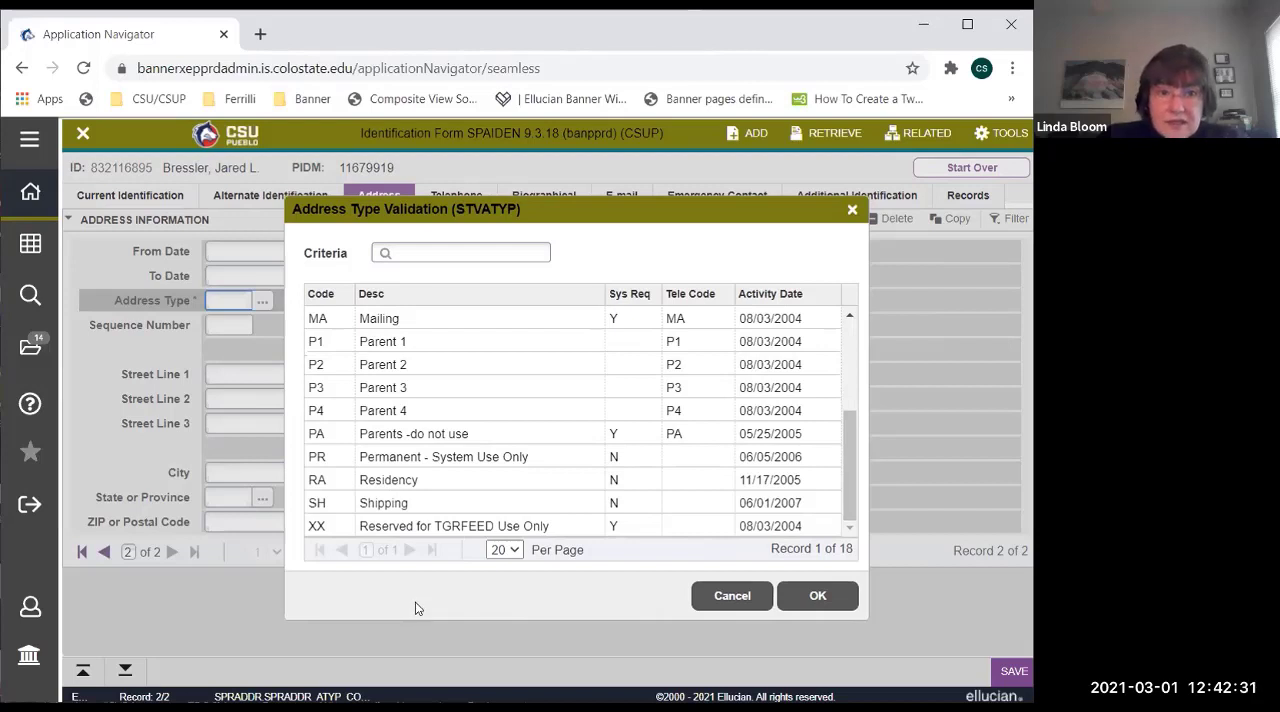
{"action": "left_click", "coordinate": [733, 596]}
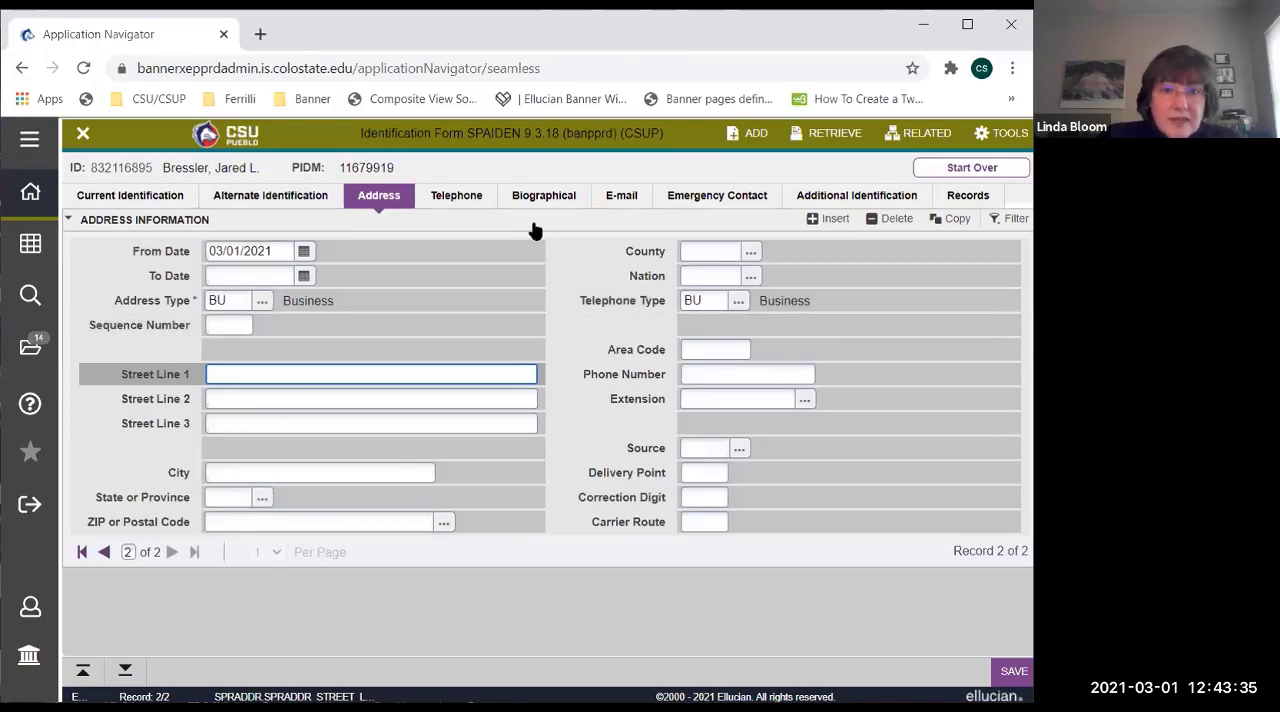
Try to save the Business address without a city, and look through the valid State or Province codes without choosing one.
{"action": "left_click", "coordinate": [1005, 683]}
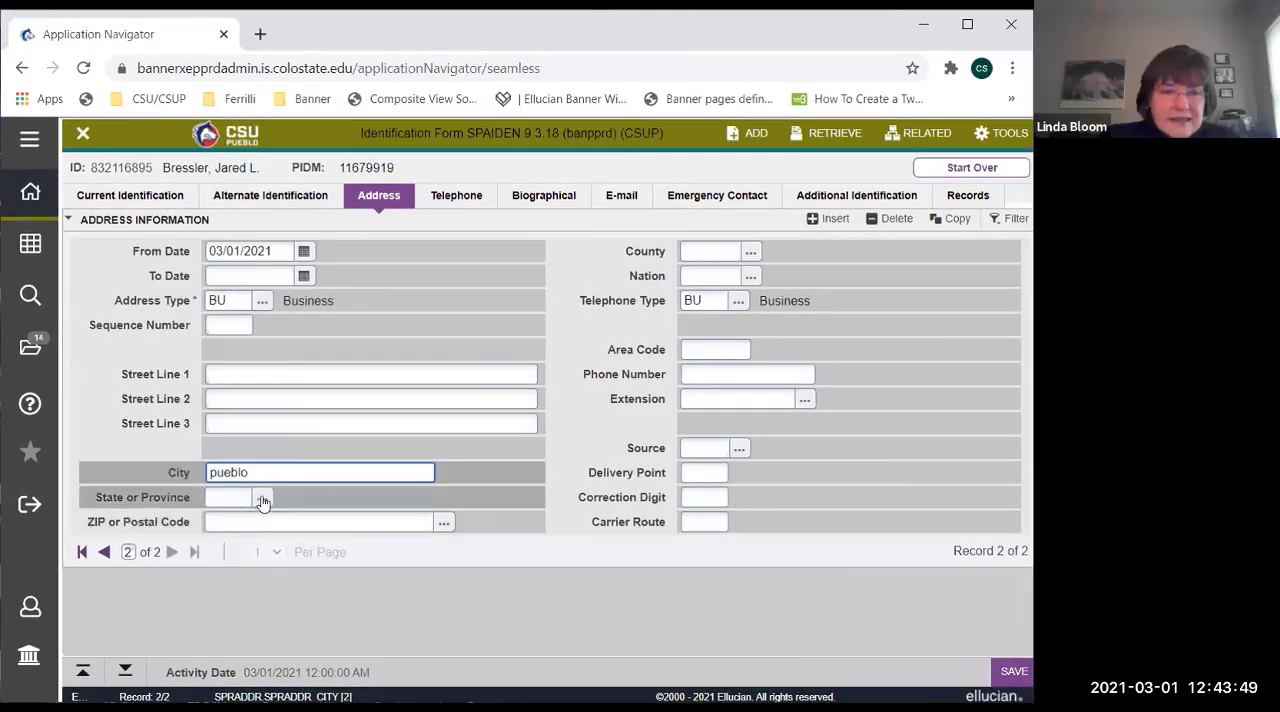
{"action": "left_click", "coordinate": [262, 497]}
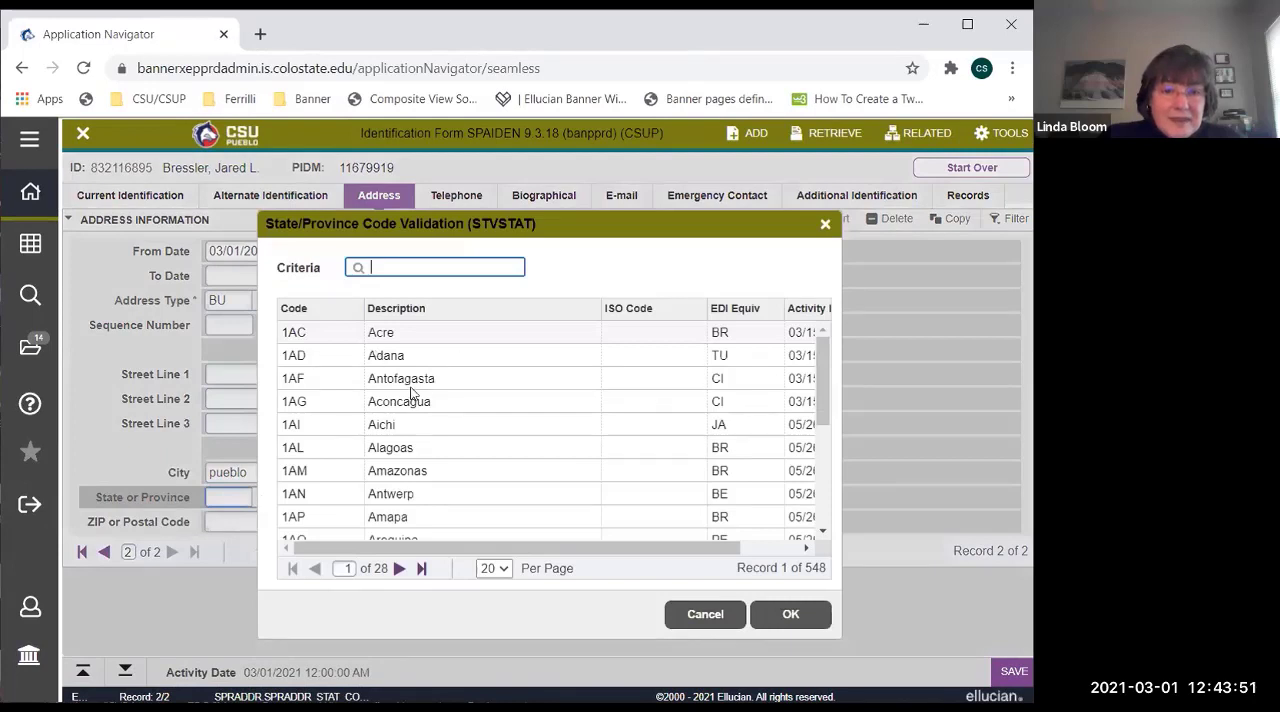
{"action": "left_click_drag", "start_coordinate": [822, 348], "coordinate": [828, 470]}
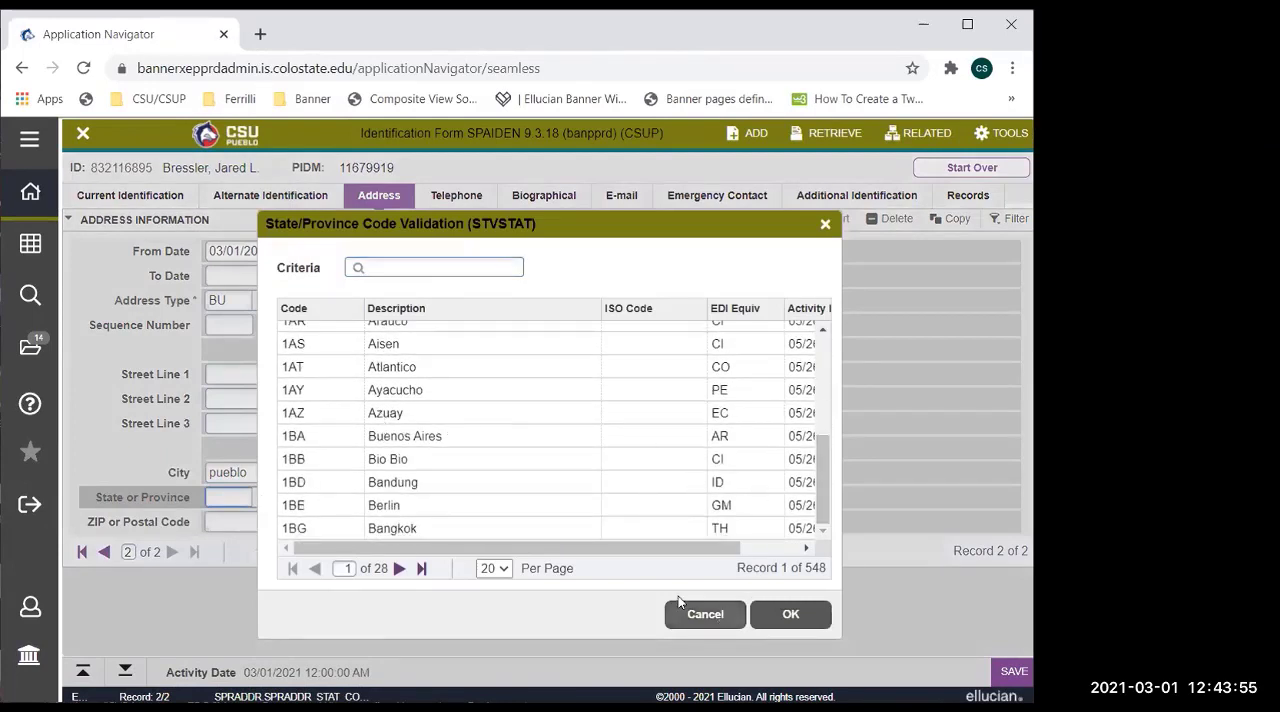
{"action": "left_click", "coordinate": [724, 616]}
Clear the City and the required Address Type from the new address record, and dismiss the message.
{"action": "left_click", "coordinate": [209, 471]}
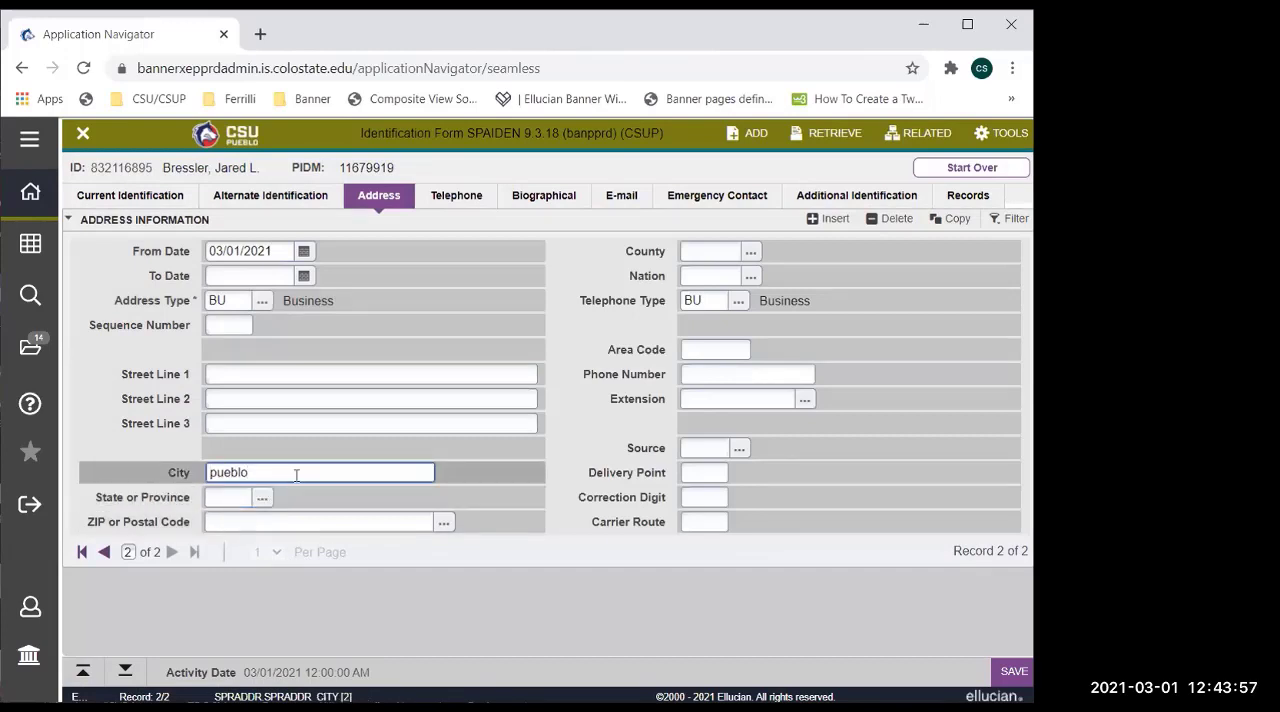
{"action": "key", "text": "Delete"}
{"action": "key", "text": "Delete"}
{"action": "key", "text": "Delete"}
{"action": "key", "text": "Delete"}
{"action": "left_click", "coordinate": [211, 300]}
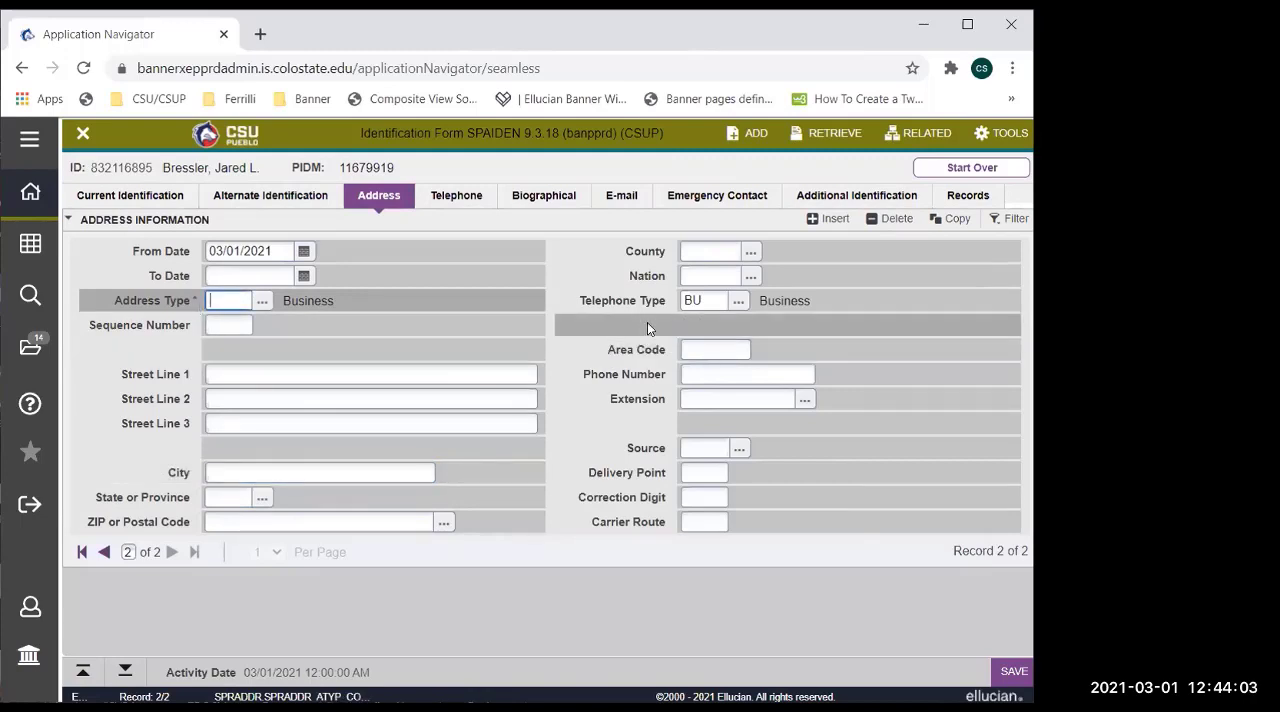
{"action": "left_click", "coordinate": [707, 299]}
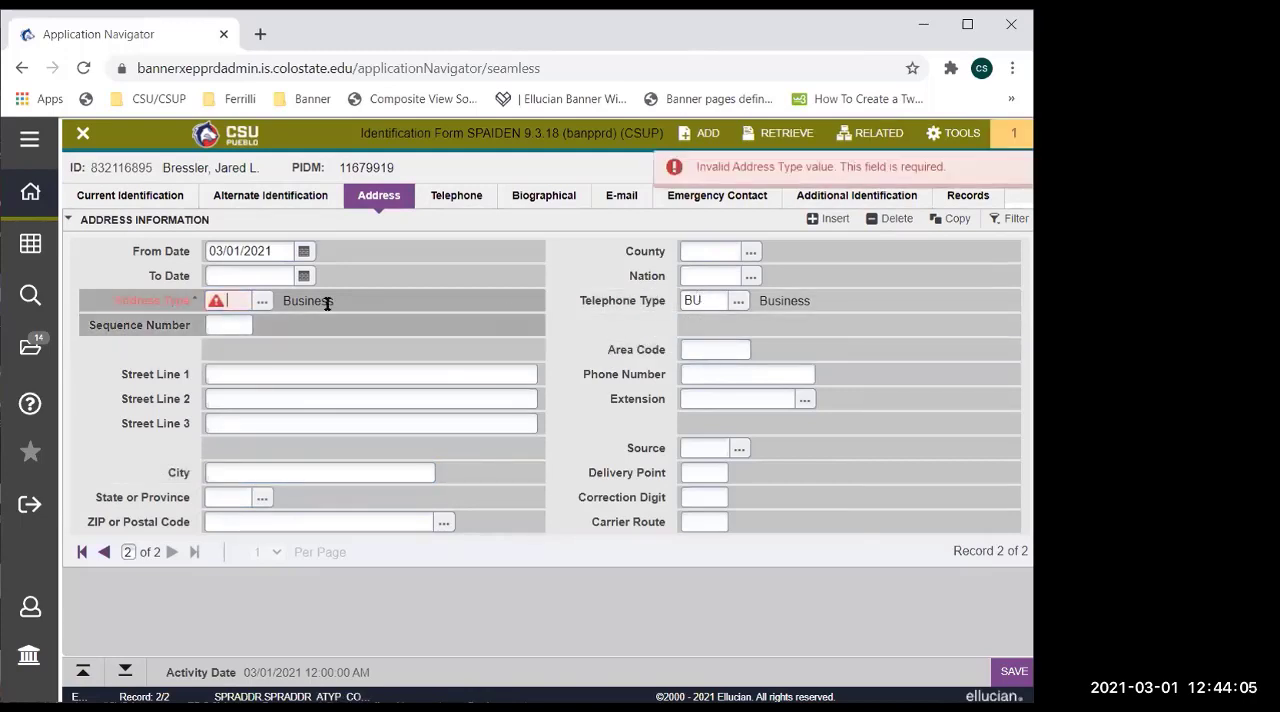
{"action": "left_click", "coordinate": [1002, 137]}
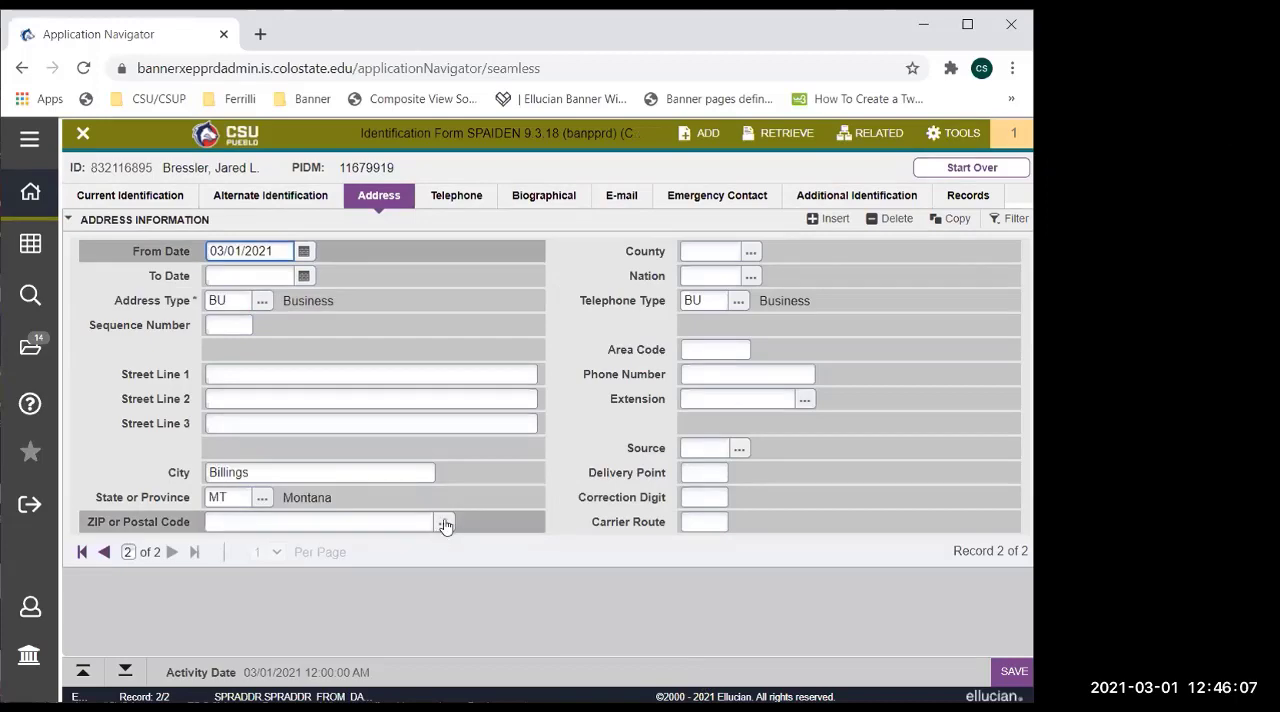
Look up the valid ZIP or postal codes for the address and choose the 00601 entry for Adjuntas.
{"action": "left_click", "coordinate": [443, 522]}
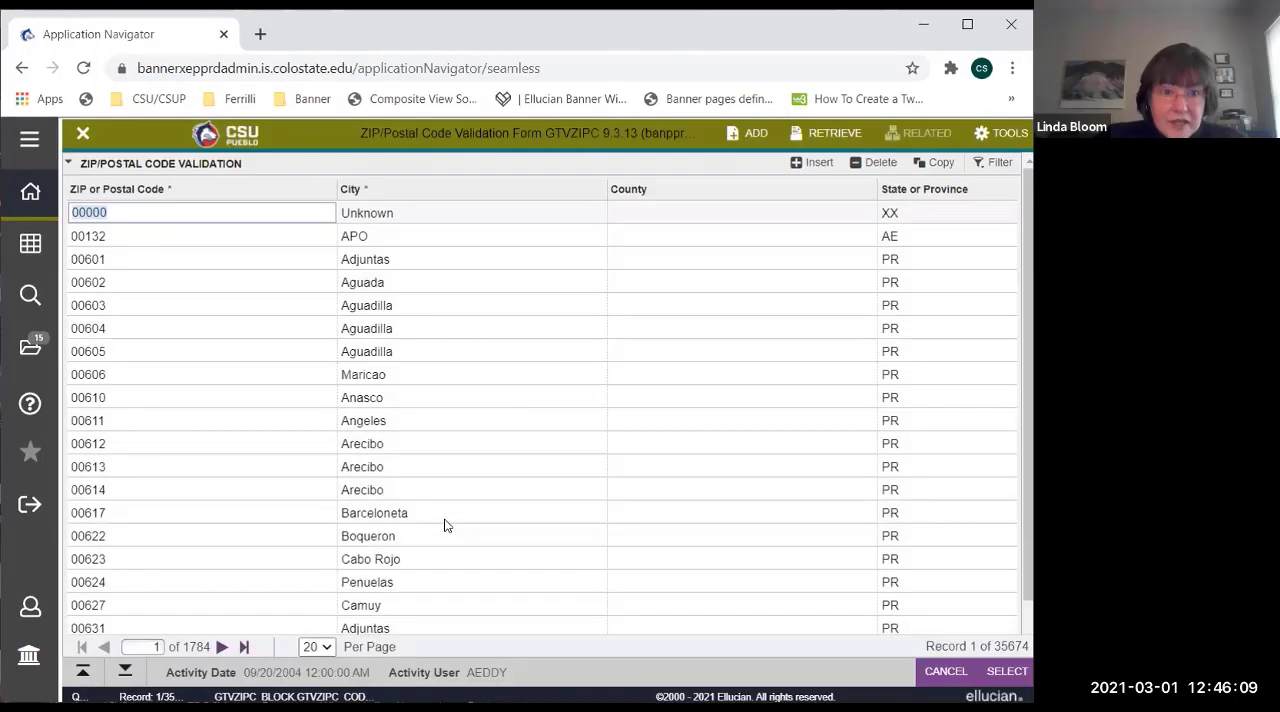
{"action": "double_click", "coordinate": [368, 259]}
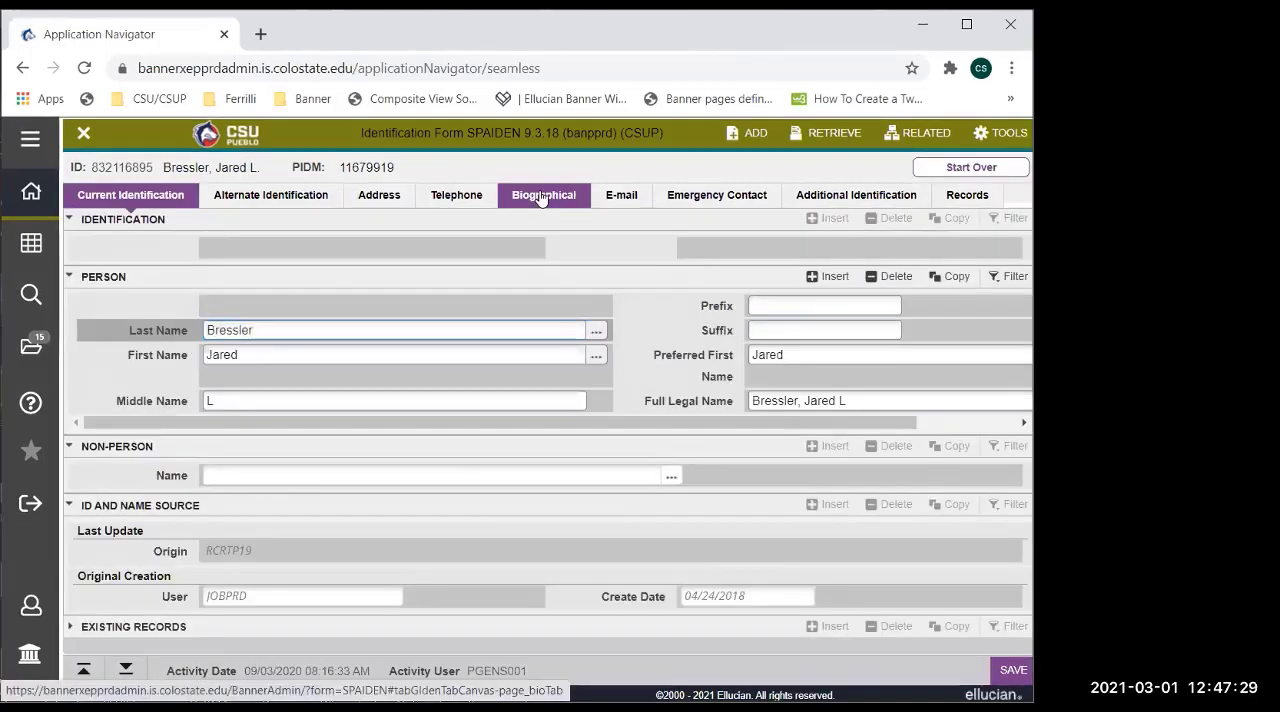
View the student's biographical information, and mark and unmark the record as Confidential.
{"action": "left_click", "coordinate": [540, 197]}
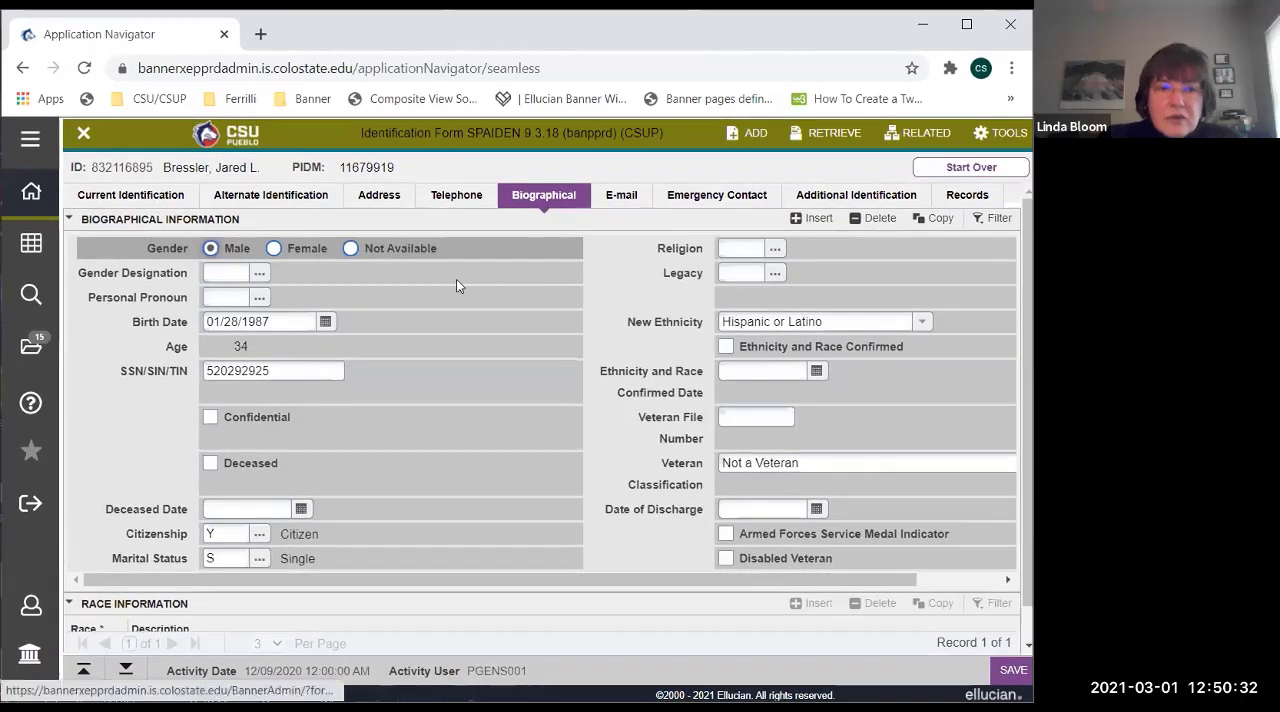
{"action": "left_click", "coordinate": [210, 421]}
{"action": "left_click", "coordinate": [210, 421]}
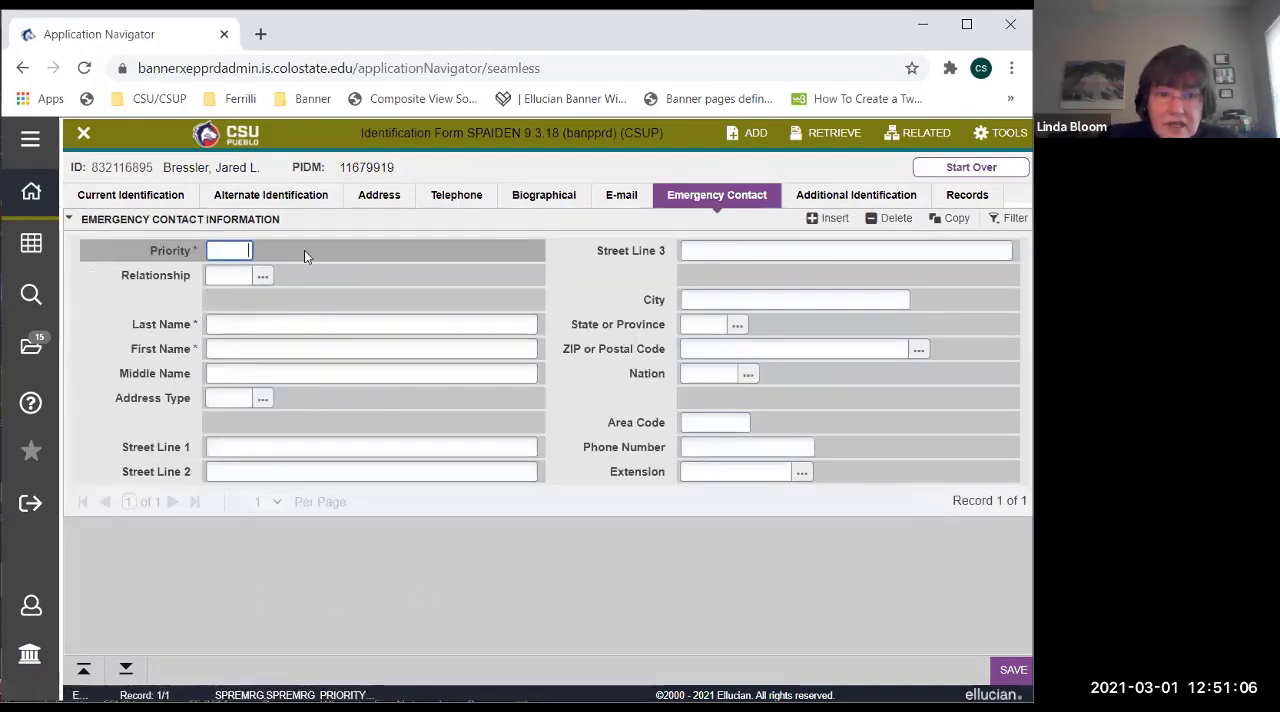
Look through the valid ID Type codes in the student's additional identification without choosing one.
{"action": "left_click", "coordinate": [866, 197]}
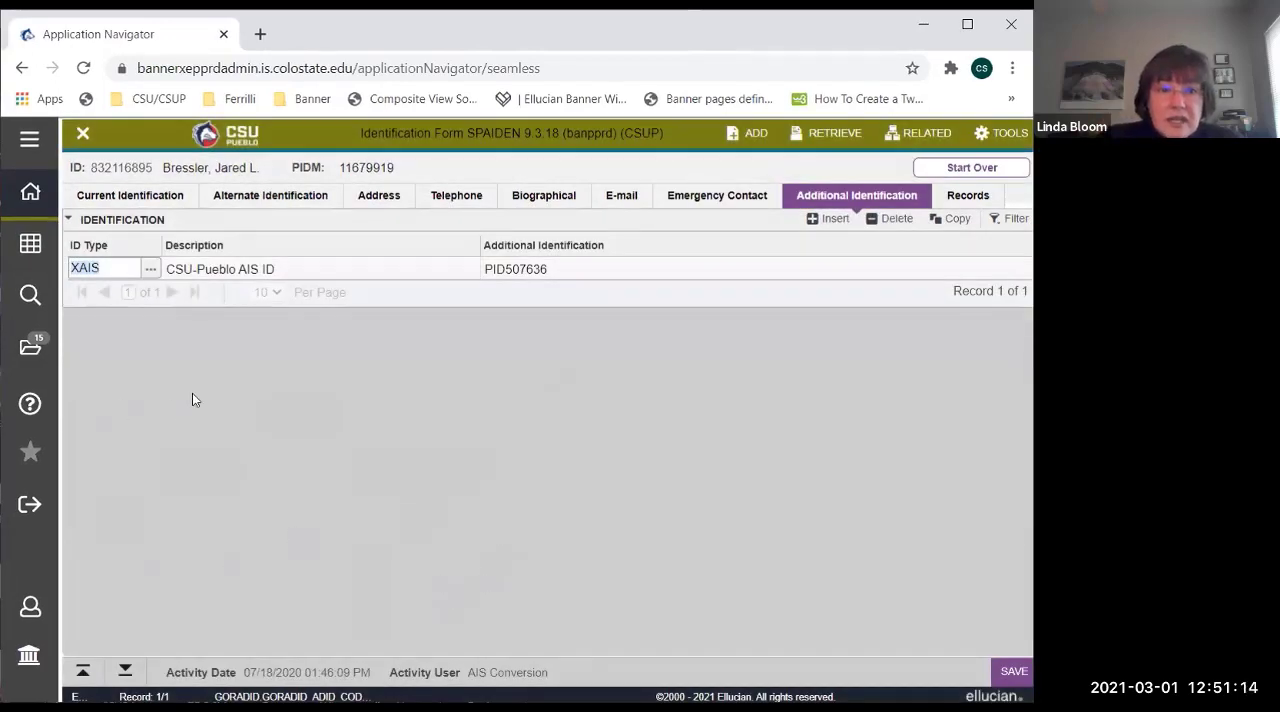
{"action": "left_click", "coordinate": [151, 270]}
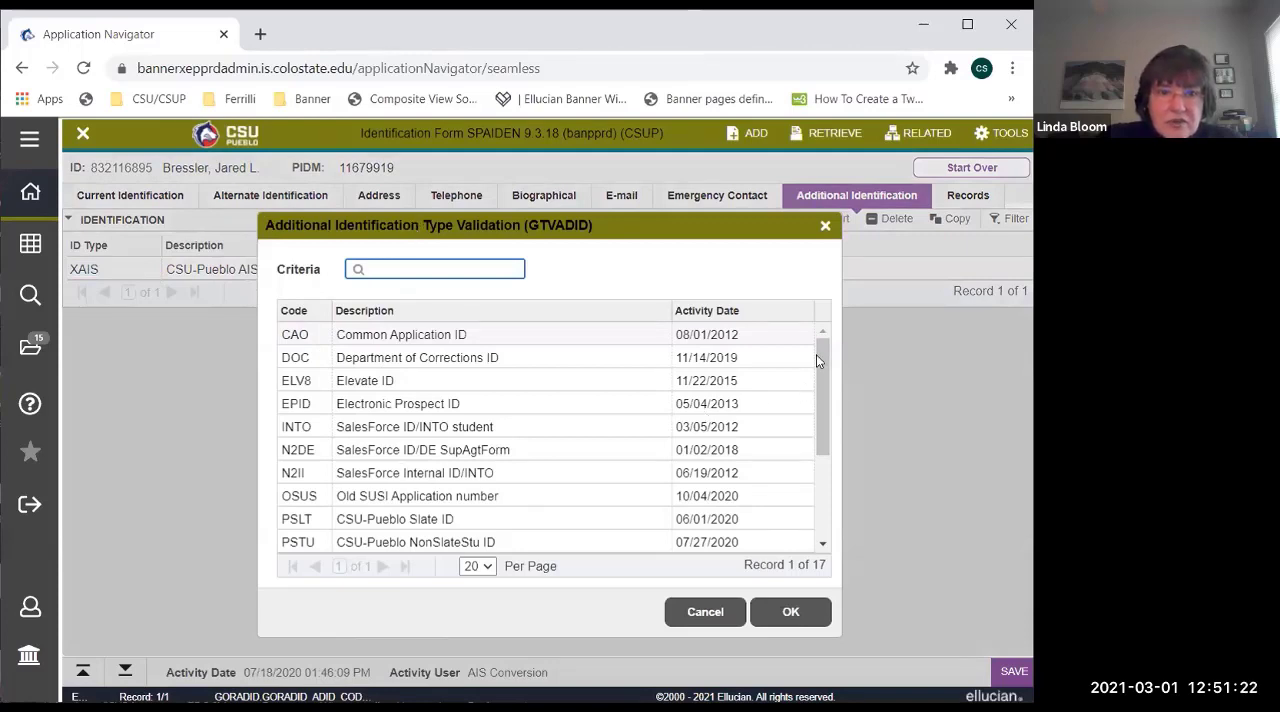
{"action": "left_click_drag", "start_coordinate": [822, 348], "coordinate": [822, 446]}
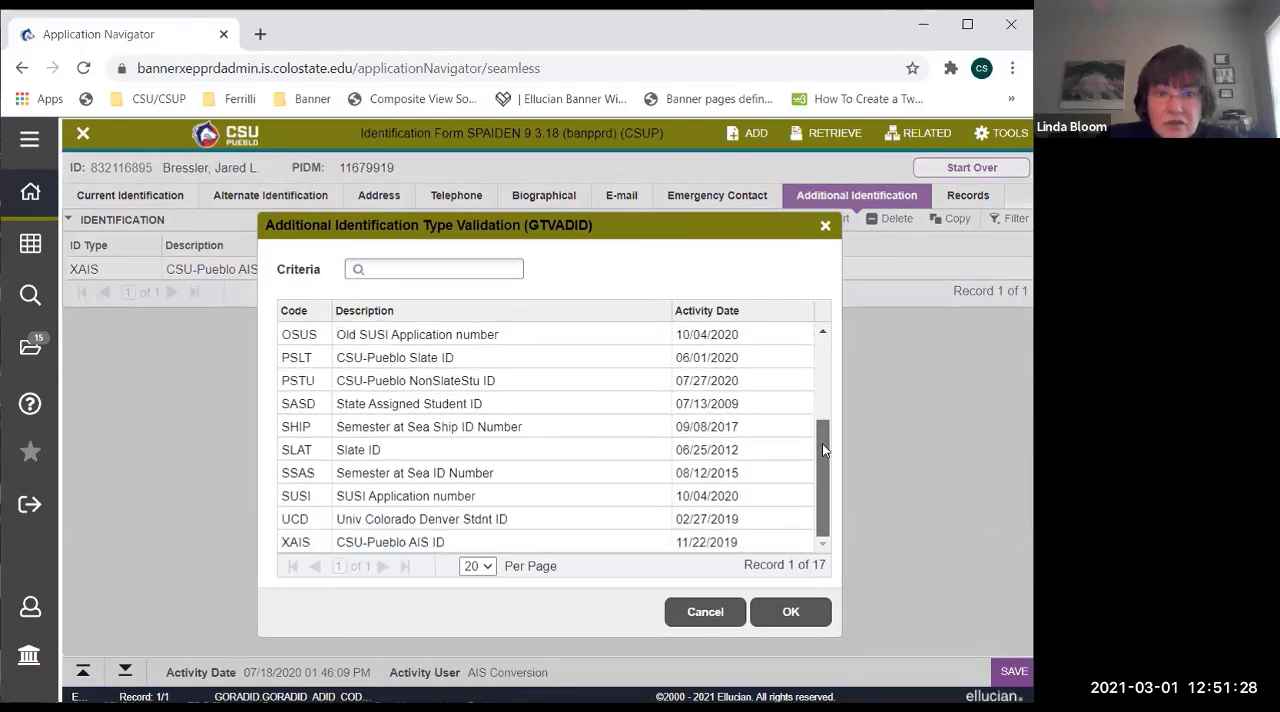
{"action": "left_click", "coordinate": [695, 608]}
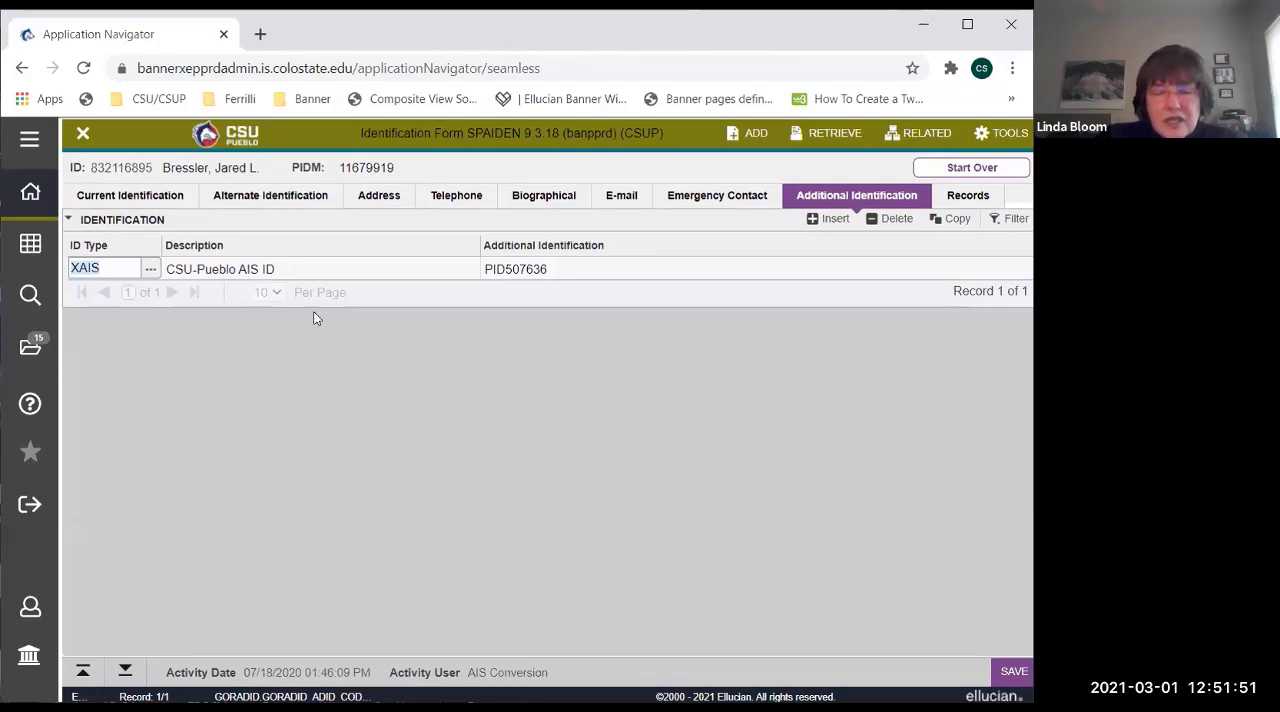
View the number of records by table and the related System Data Summary page (GUASYST), and close the identification form.
{"action": "left_click", "coordinate": [962, 196]}
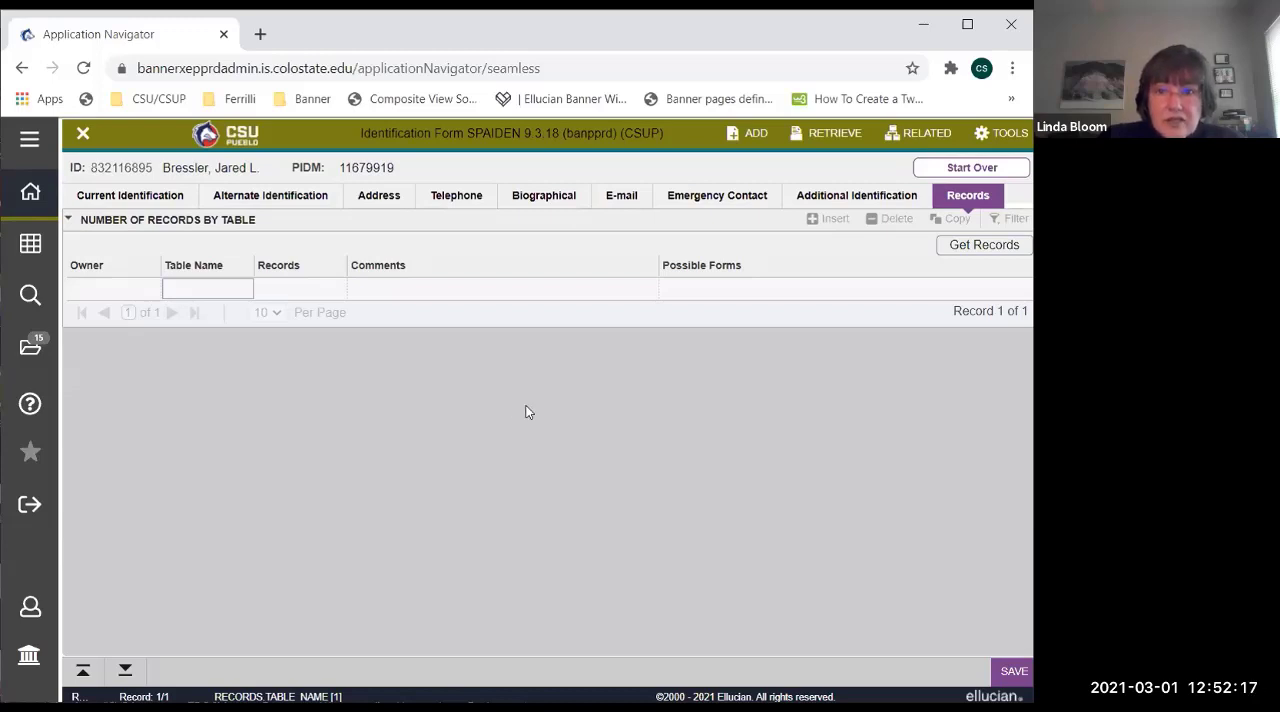
{"action": "left_click", "coordinate": [926, 138]}
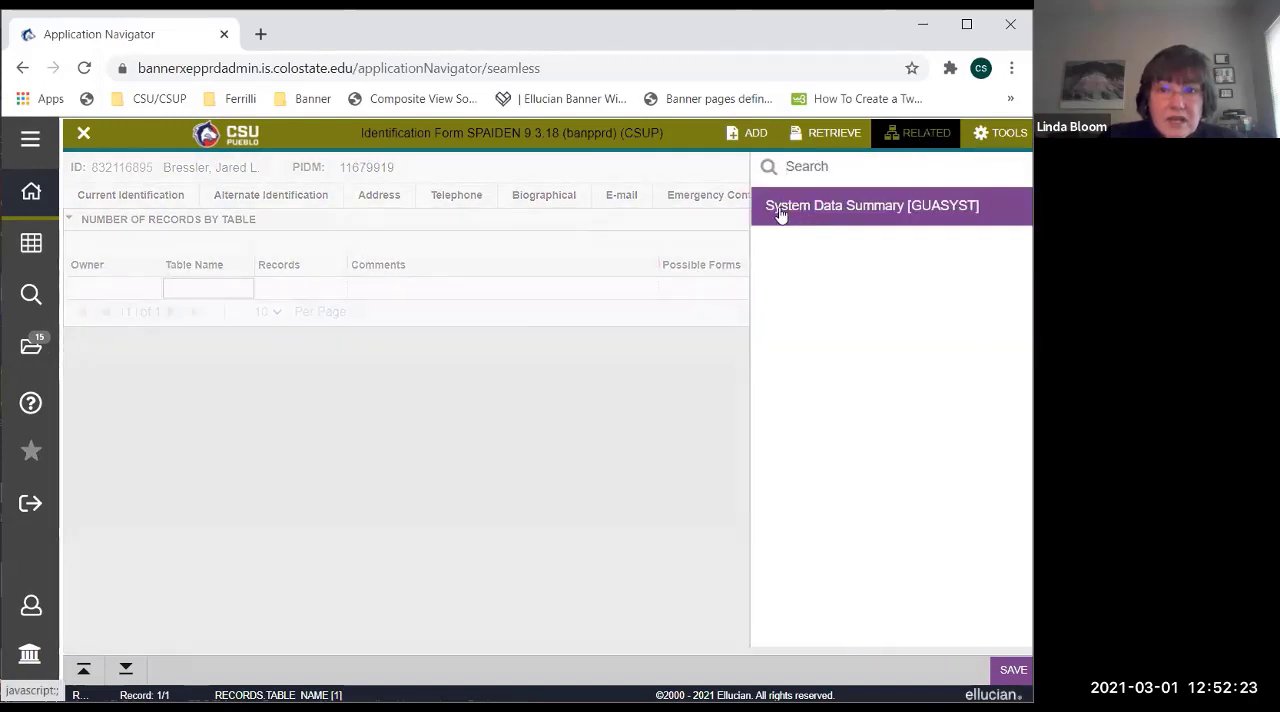
{"action": "left_click", "coordinate": [836, 207]}
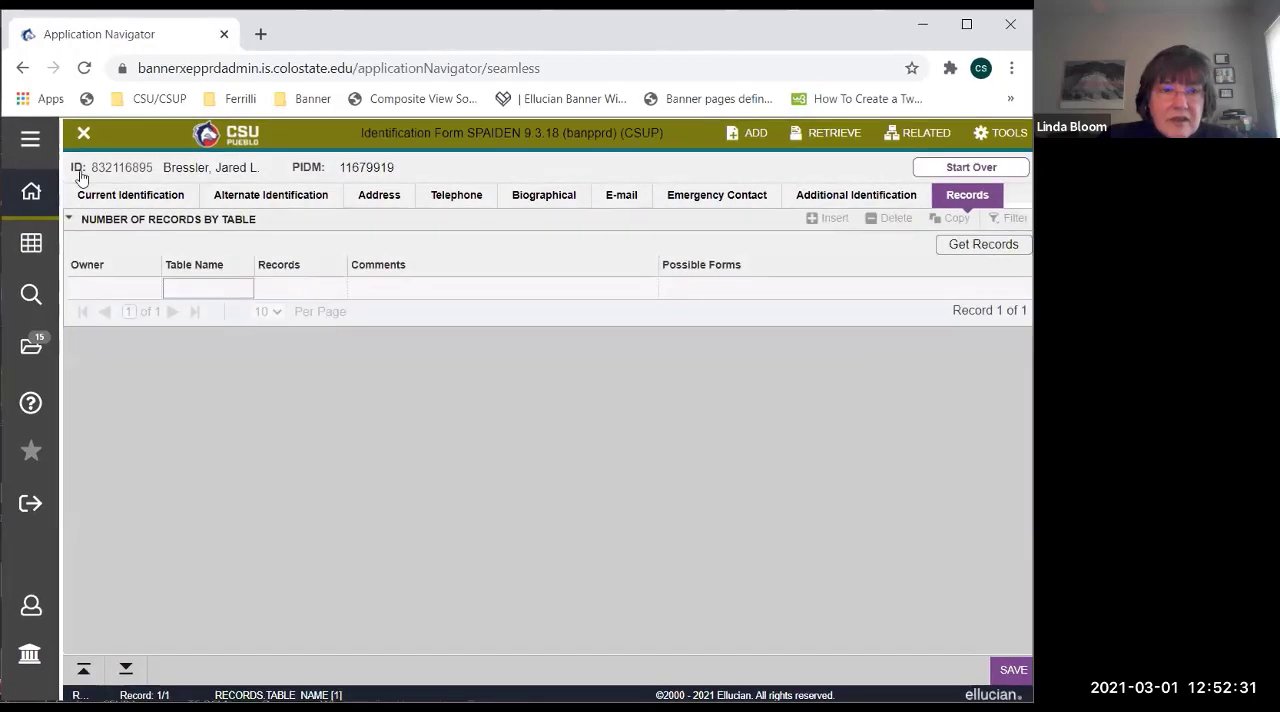
{"action": "left_click", "coordinate": [84, 137]}
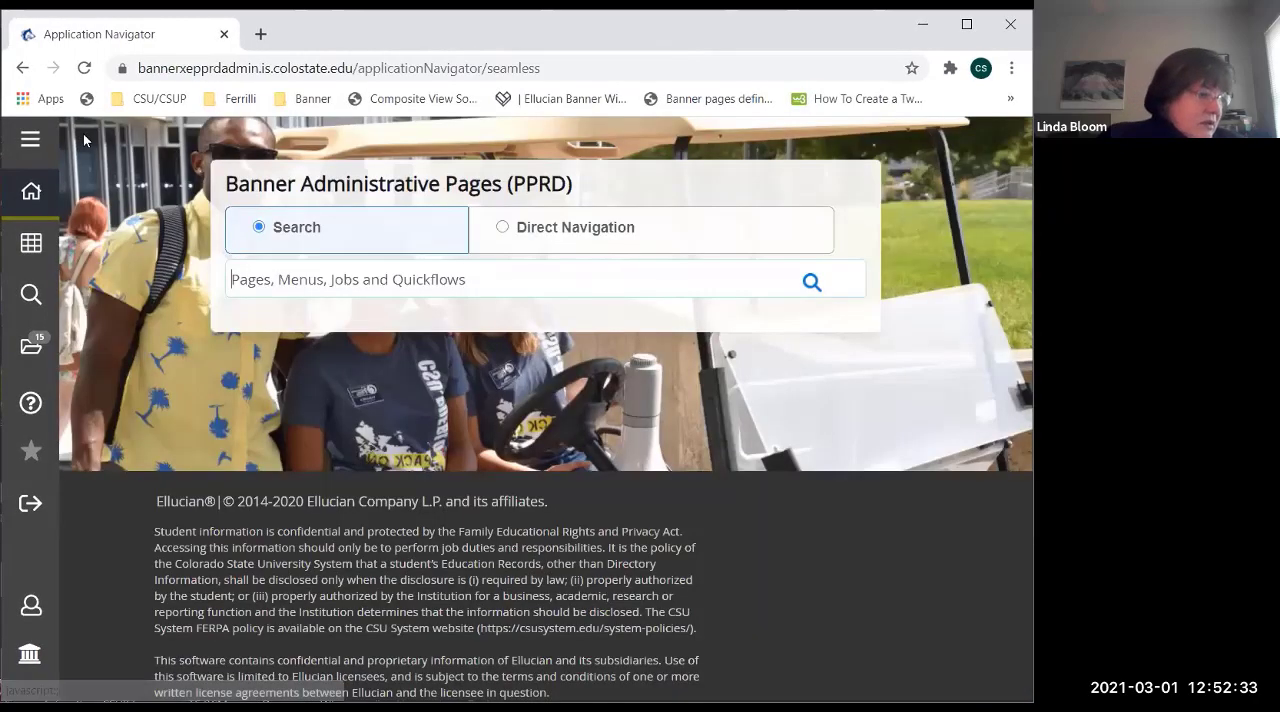